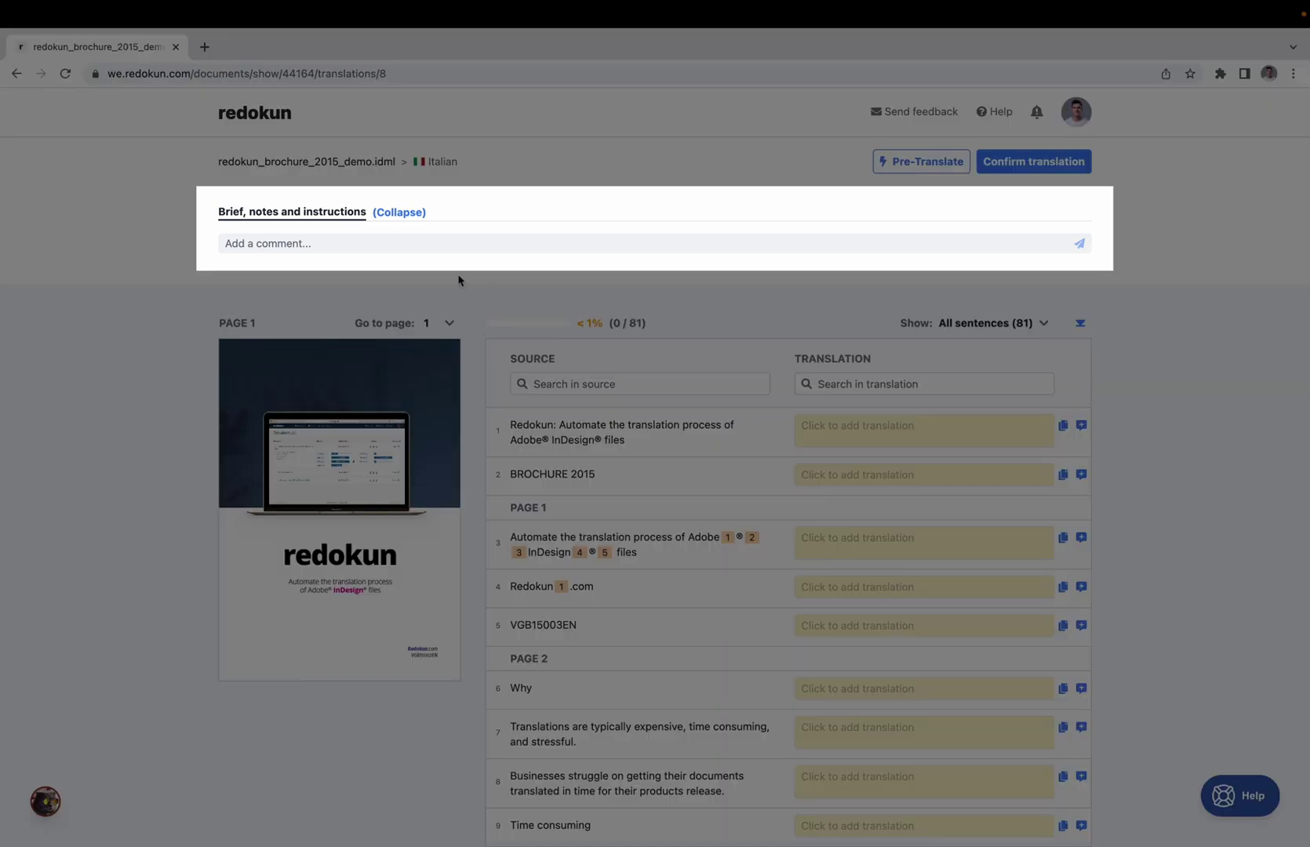
- Post a brief-and-notes comment that mentions the suggested colleague, followed by 'text'
{"action": "left_click", "coordinate": [386, 243]}
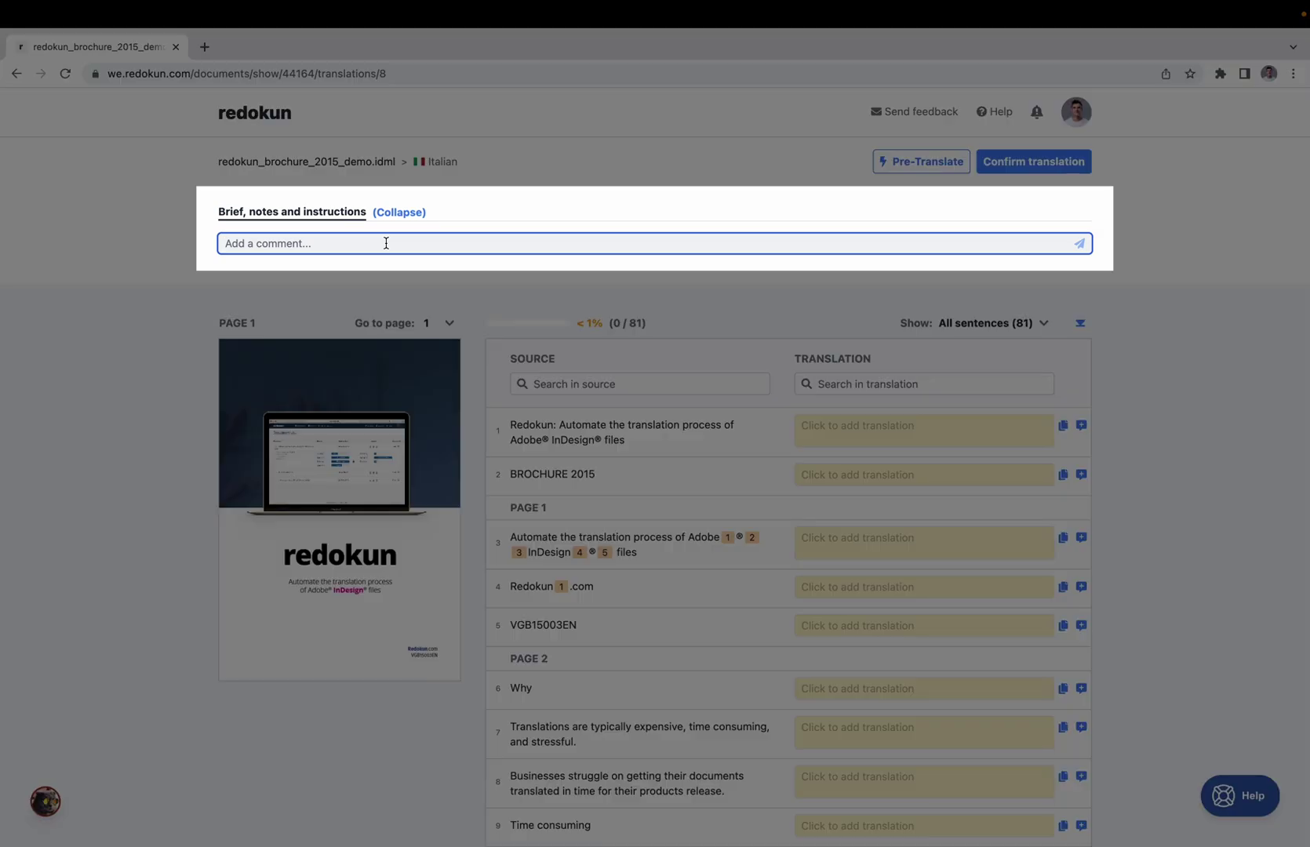
{"action": "type", "text": "@"}
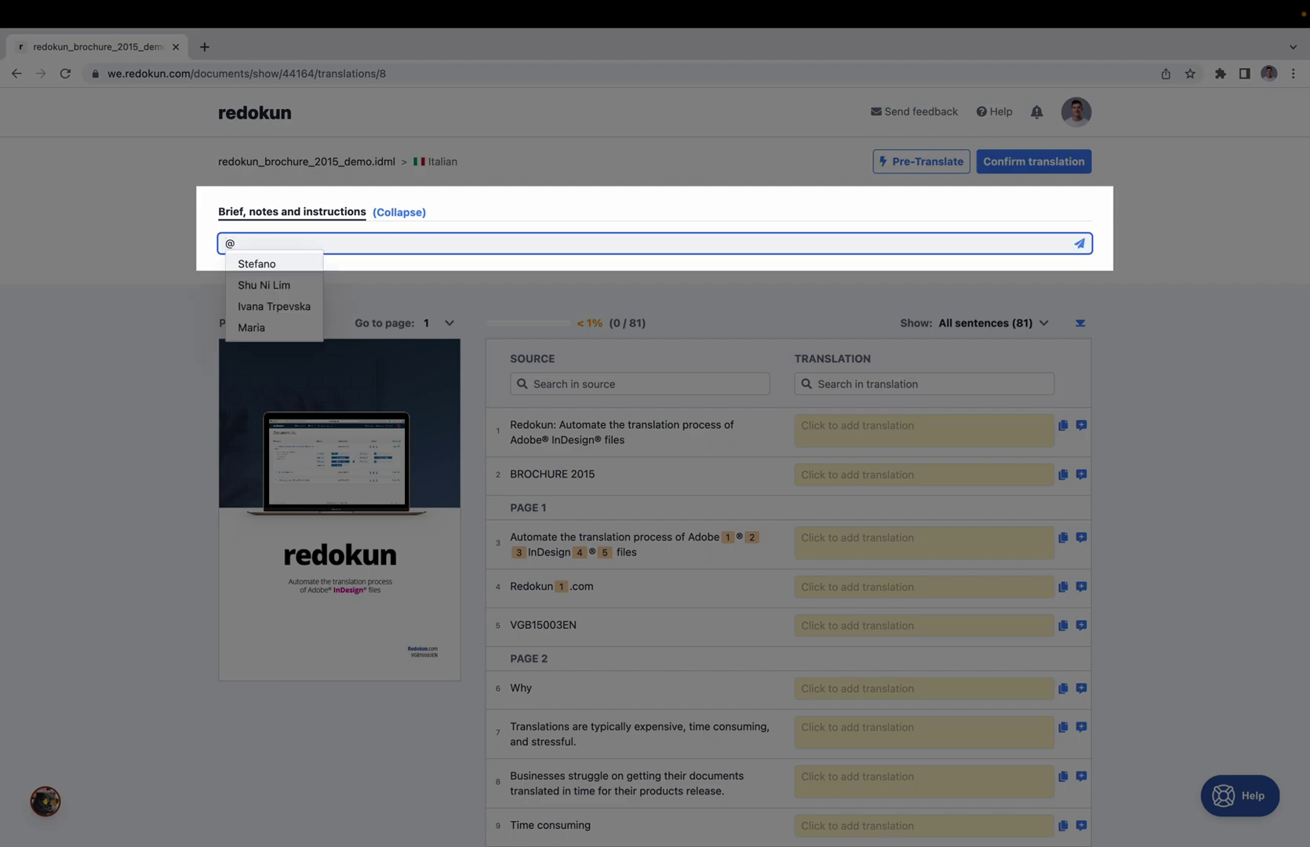
{"action": "type", "text": "ma"}
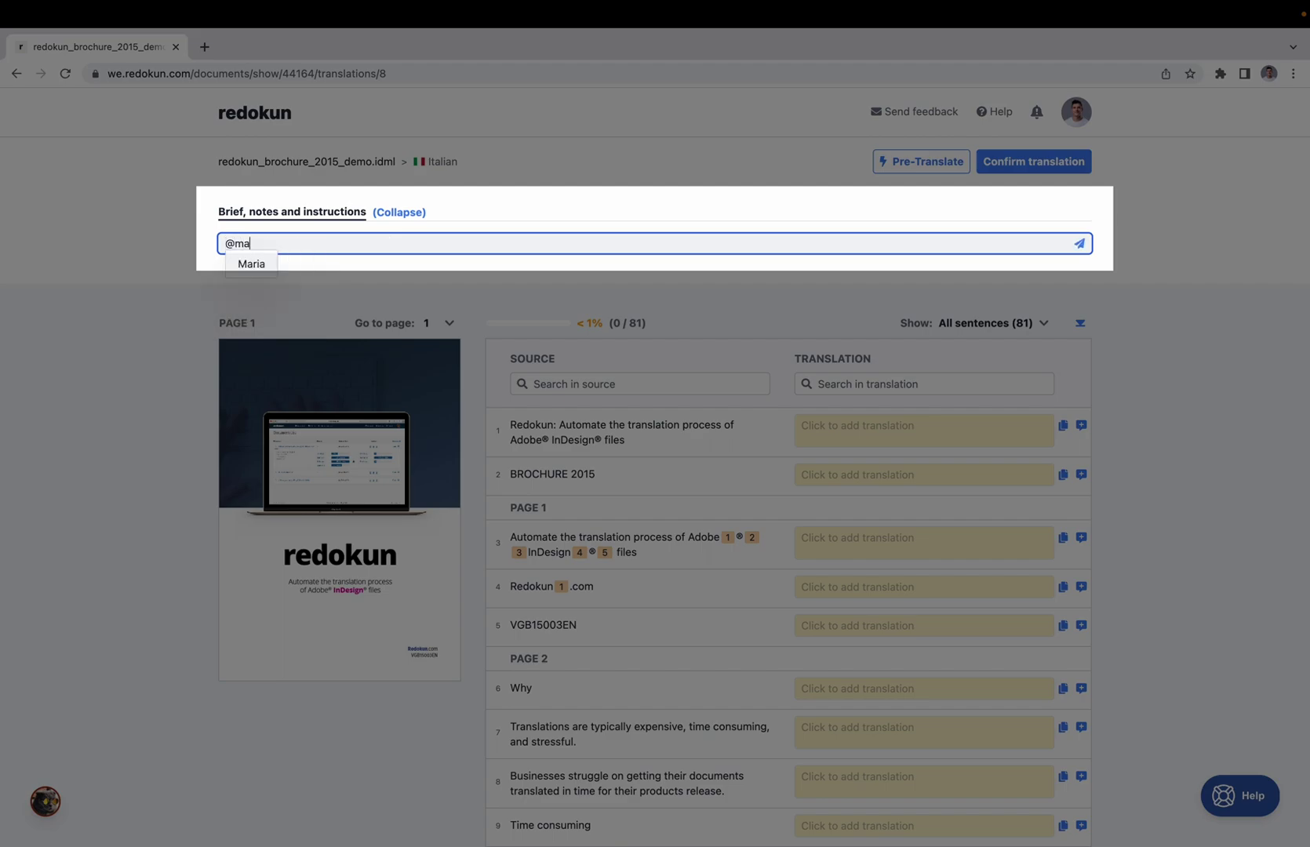
{"action": "left_click", "coordinate": [249, 264]}
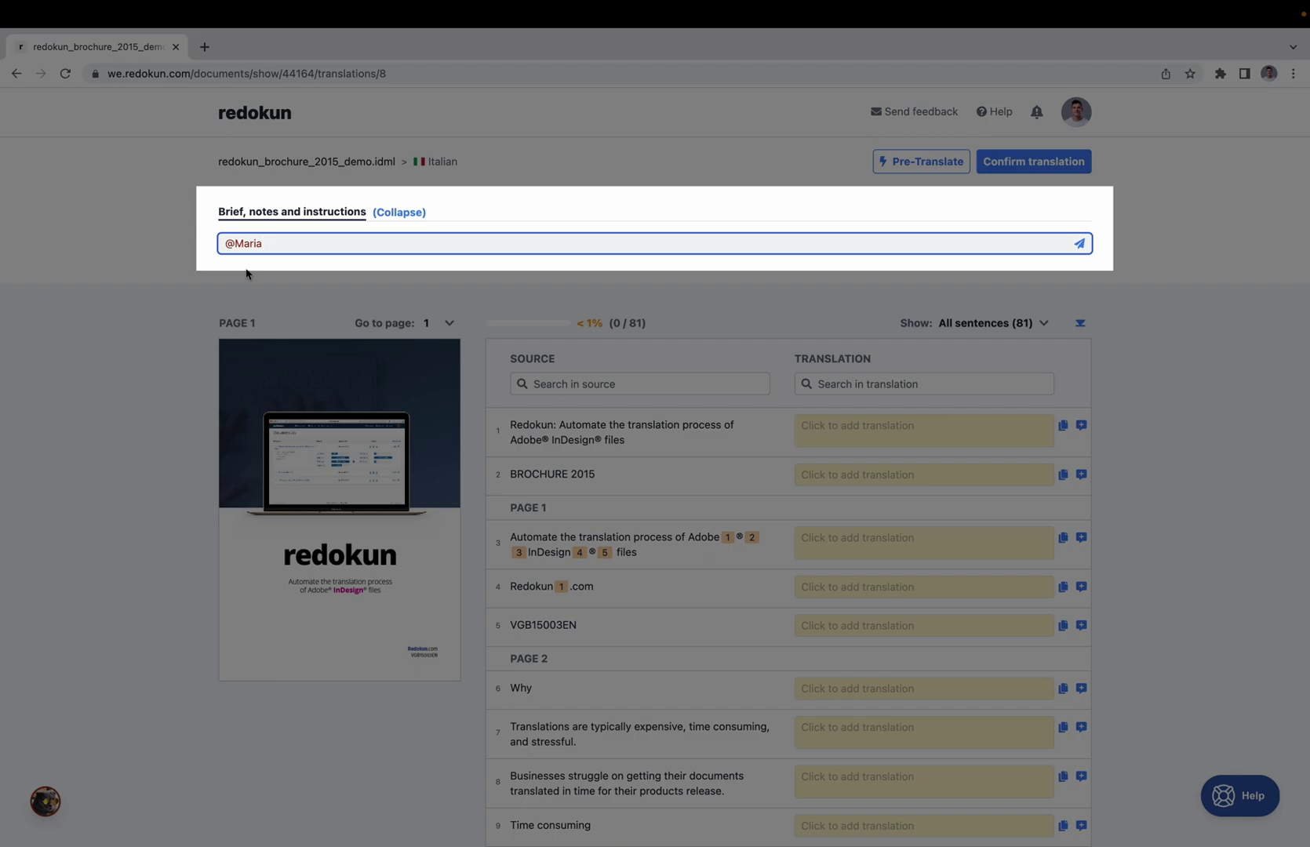
{"action": "type", "text": "text"}
{"action": "key", "text": "BackSpace"}
{"action": "type", "text": "t"}
{"action": "key", "text": "Return"}
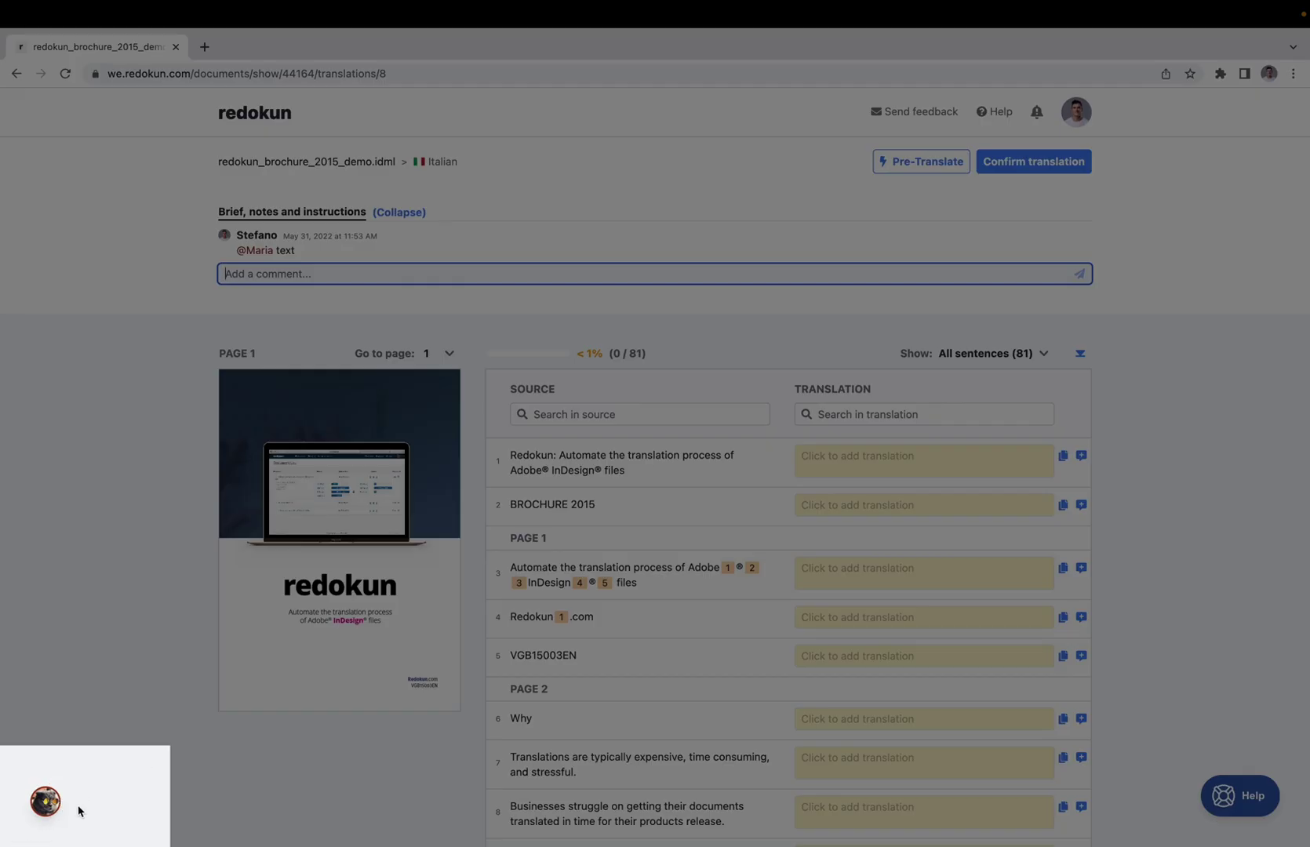
{"action": "mouse_move", "coordinate": [47, 802]}
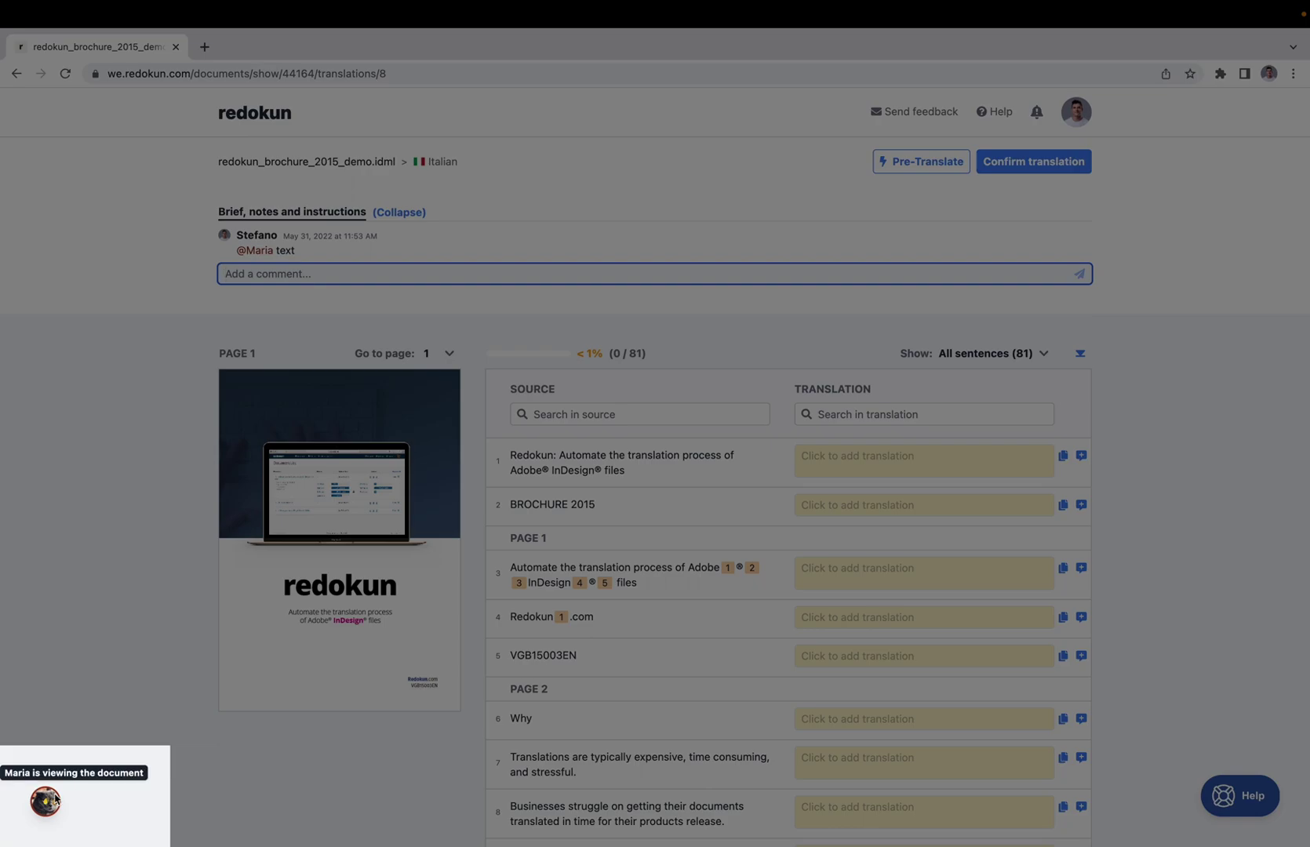
{"action": "scroll", "coordinate": [488, 683], "scroll_direction": "down", "scroll_amount": 3}
{"action": "scroll", "coordinate": [488, 684], "scroll_direction": "down", "scroll_amount": 4}
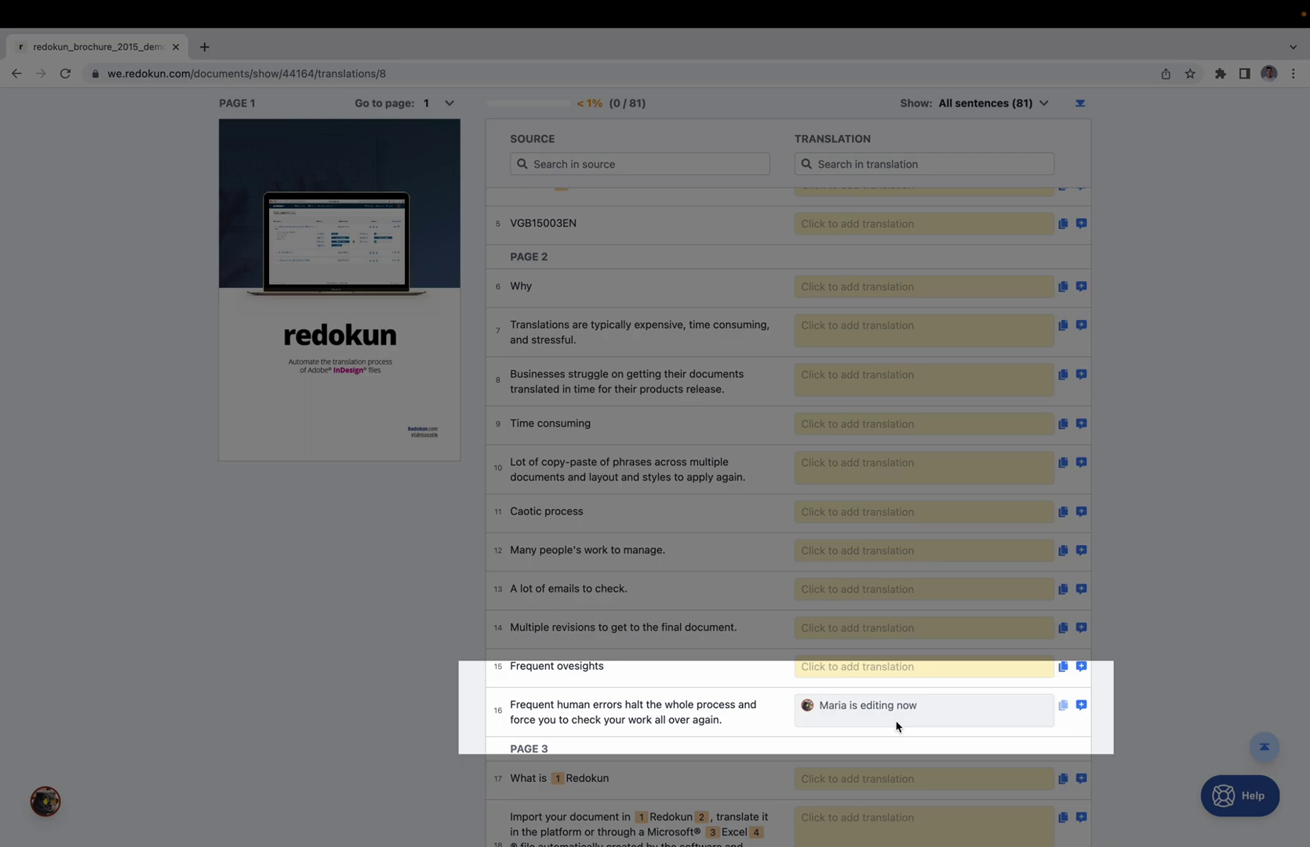
{"action": "scroll", "coordinate": [895, 726], "scroll_direction": "up", "scroll_amount": 3}
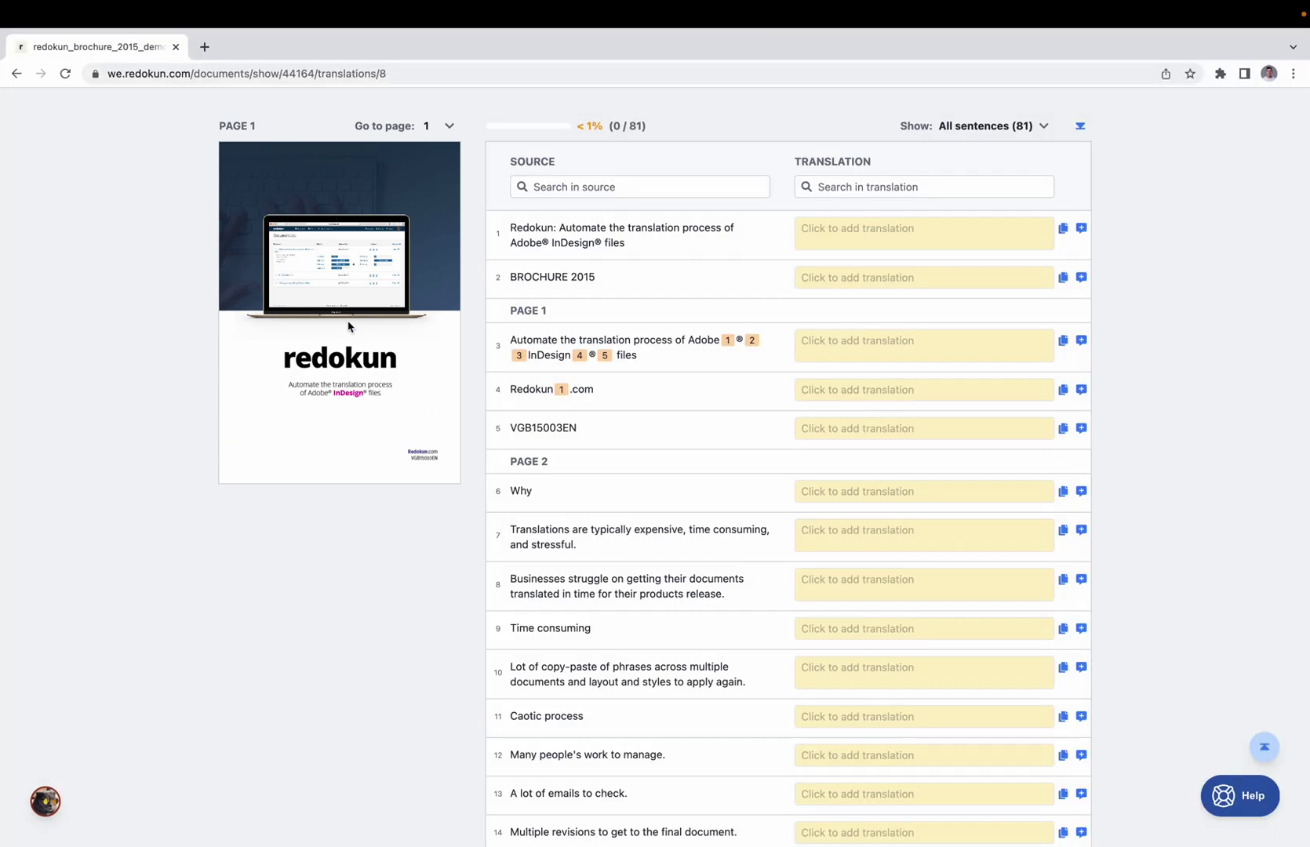
{"action": "left_click", "coordinate": [349, 326]}
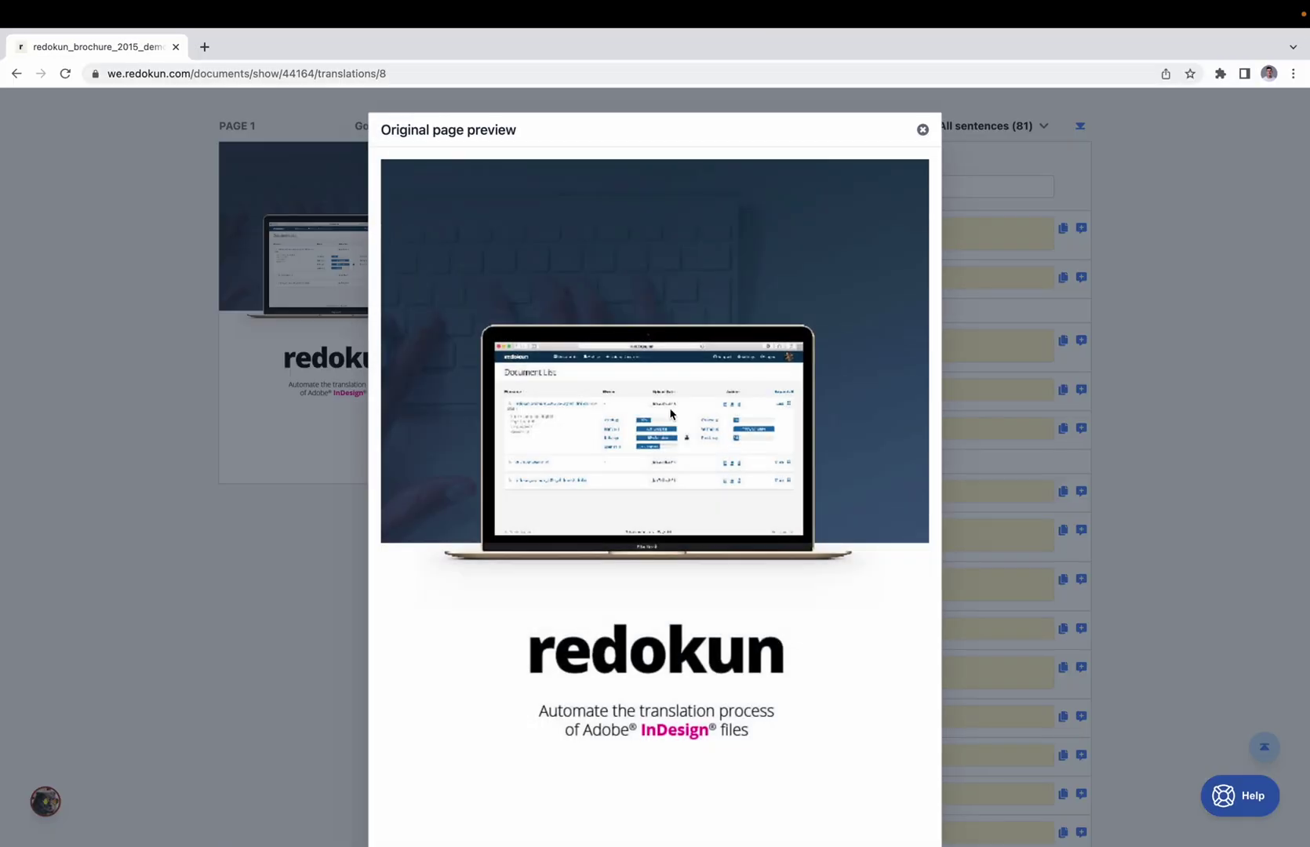
{"action": "scroll", "coordinate": [393, 593], "scroll_direction": "down", "scroll_amount": 2}
{"action": "left_click", "coordinate": [302, 598]}
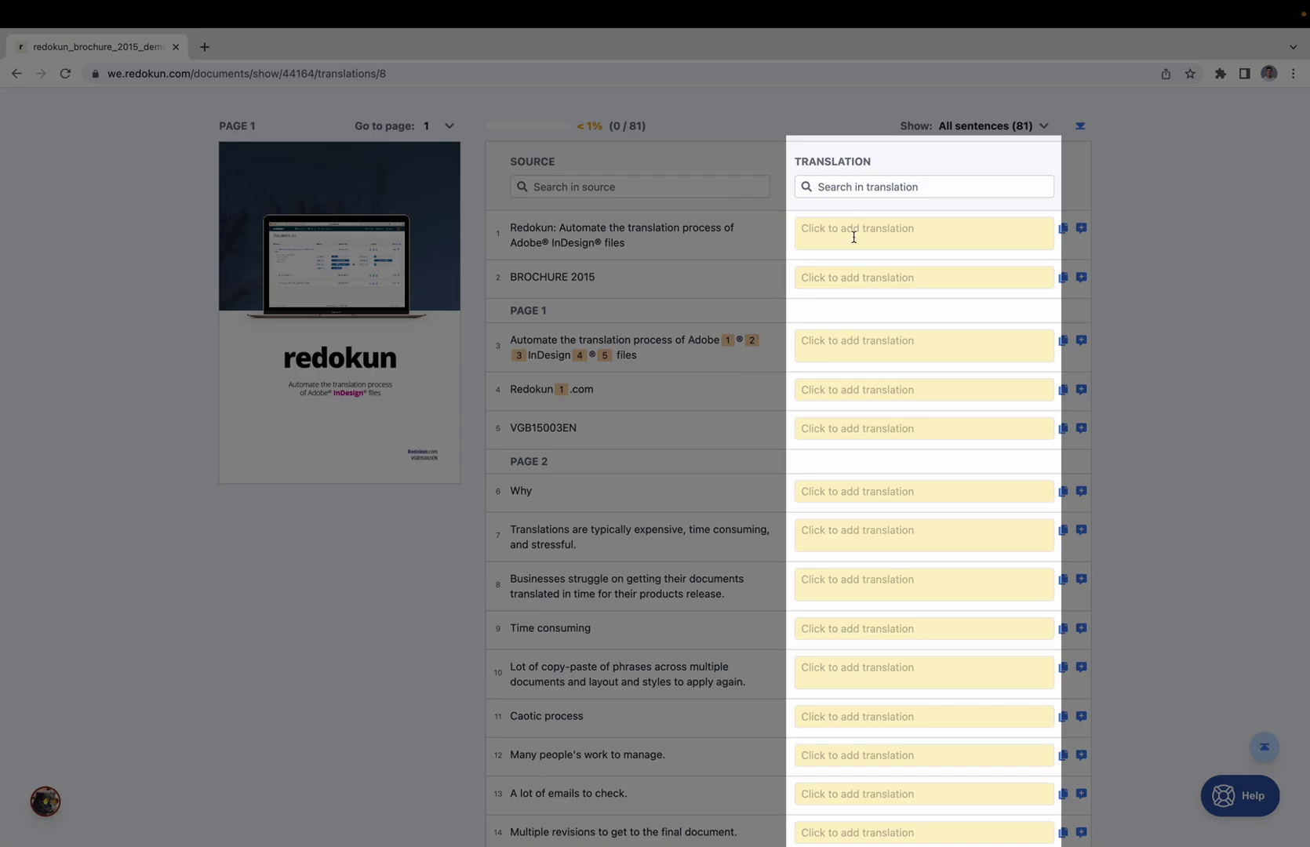
- Translate sentence 1 with its DeepL Italian suggestion, then move to the BROCHURE 2015 line
{"action": "left_click", "coordinate": [853, 237]}
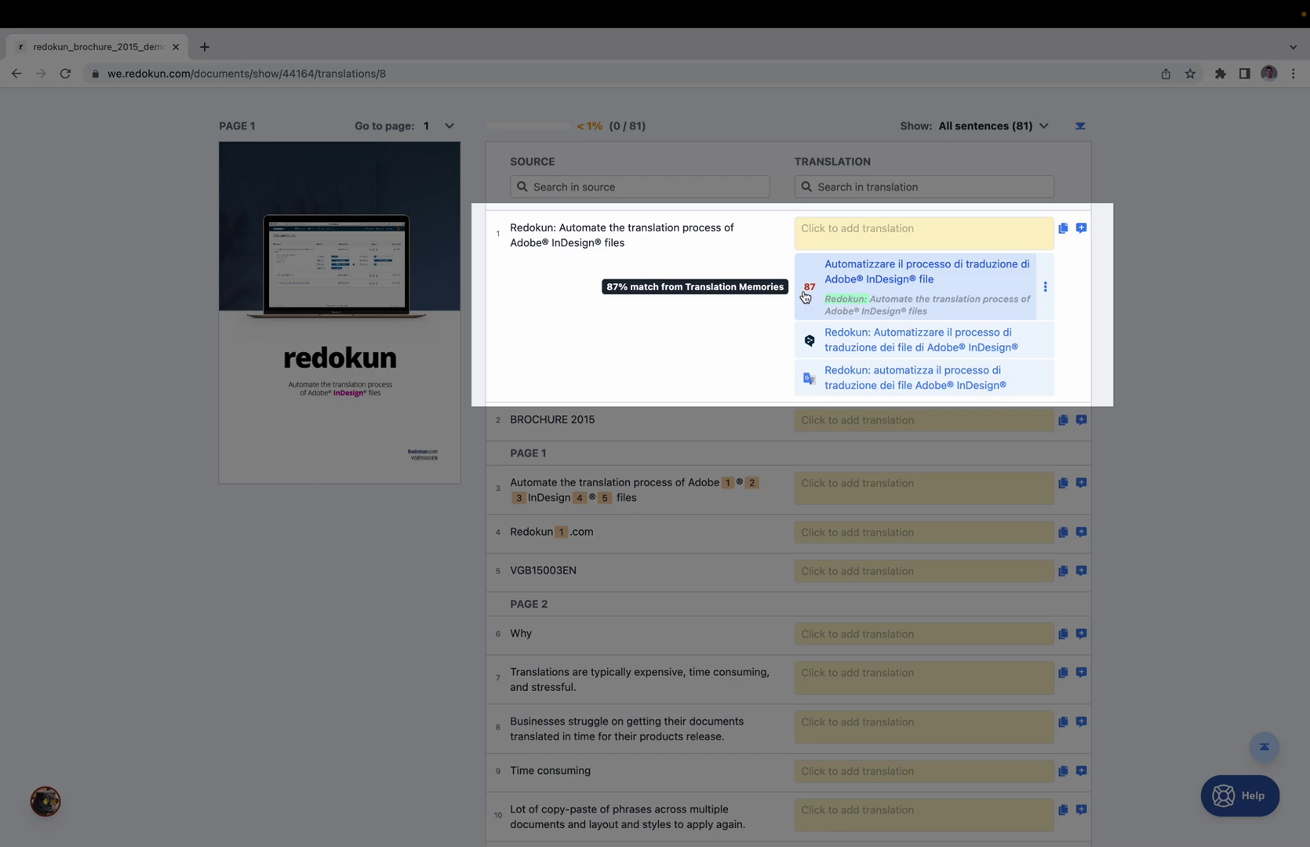
{"action": "left_click", "coordinate": [908, 345]}
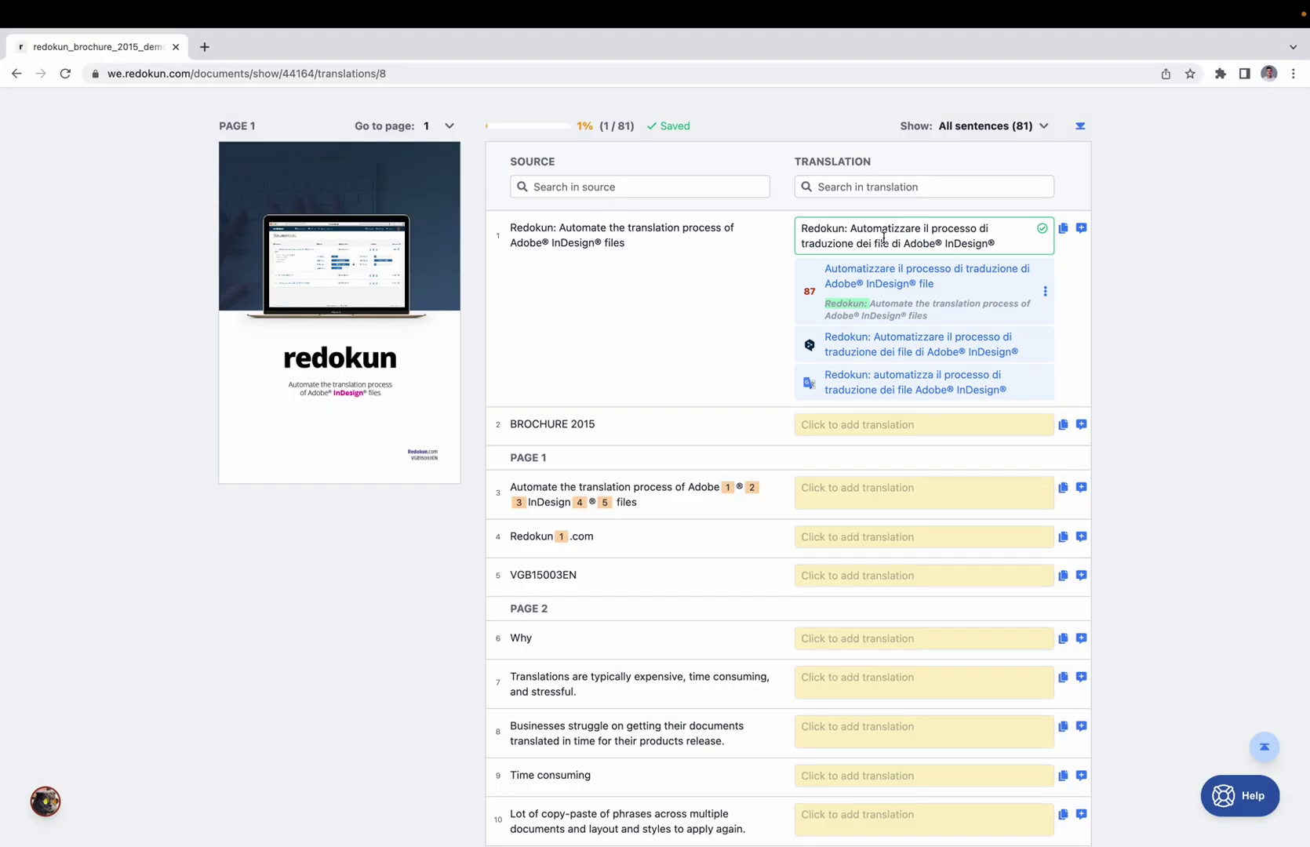
{"action": "left_click", "coordinate": [835, 425]}
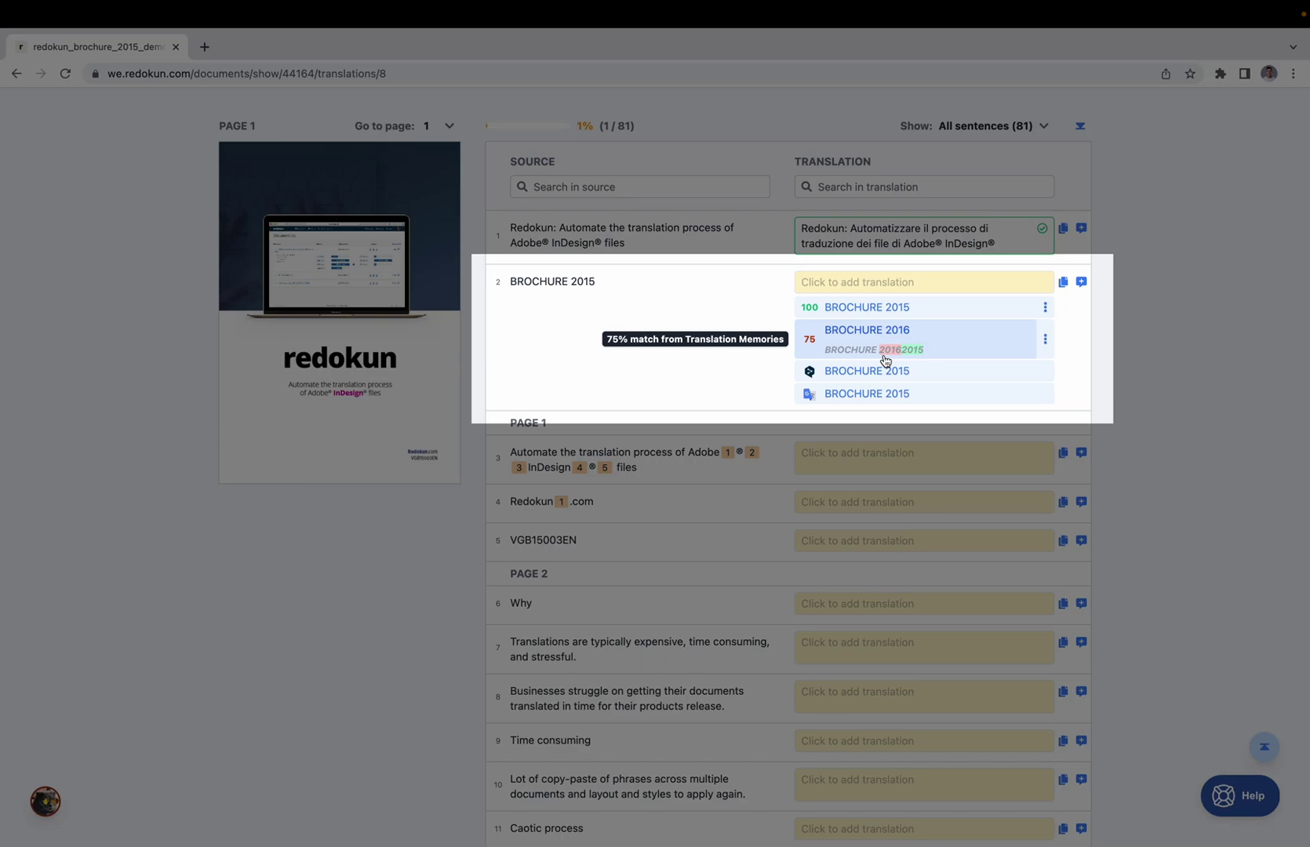
- Enter 'BROCHURE 2015' as sentence 2's translation and save it
{"action": "type", "text": "BROCHU"}
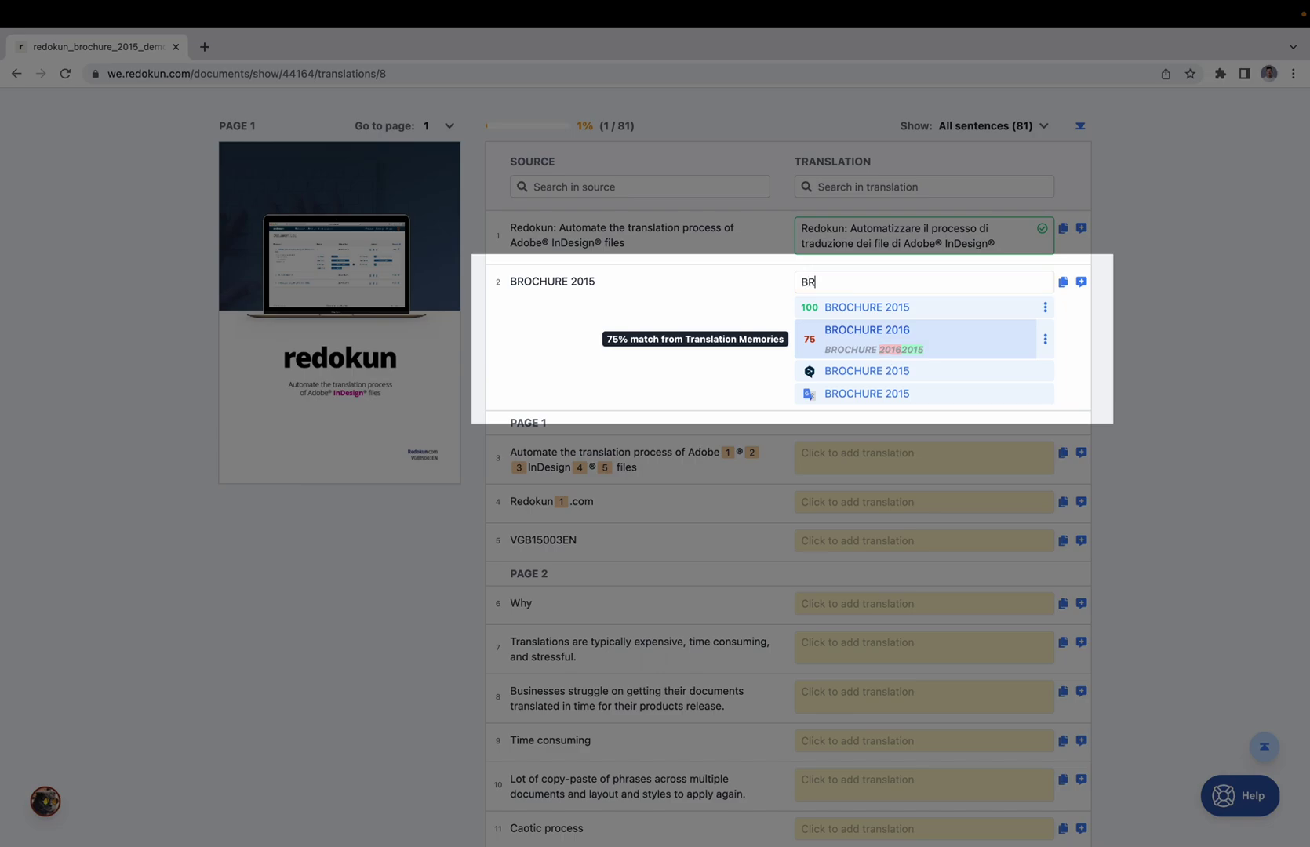
{"action": "type", "text": "RE 2015"}
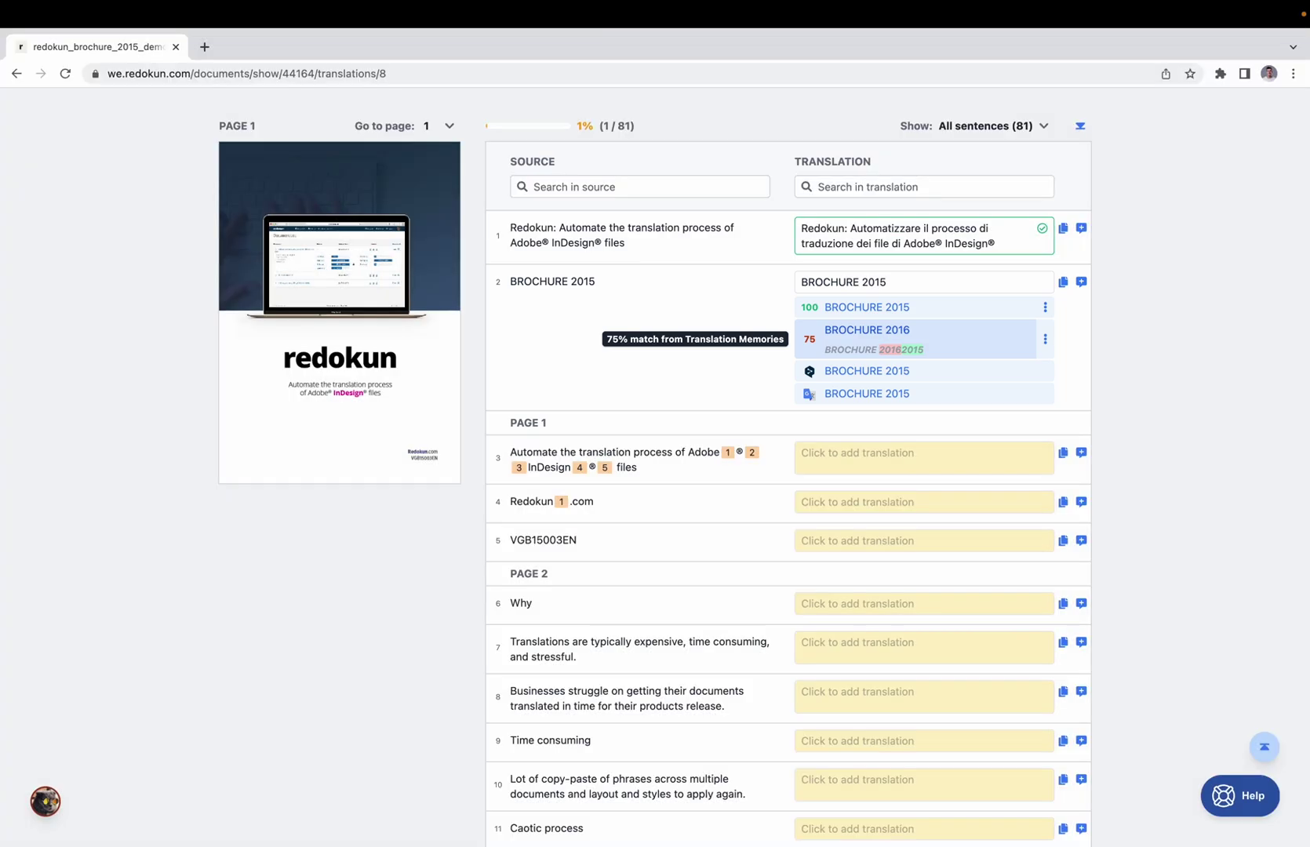
{"action": "key", "text": "Return"}
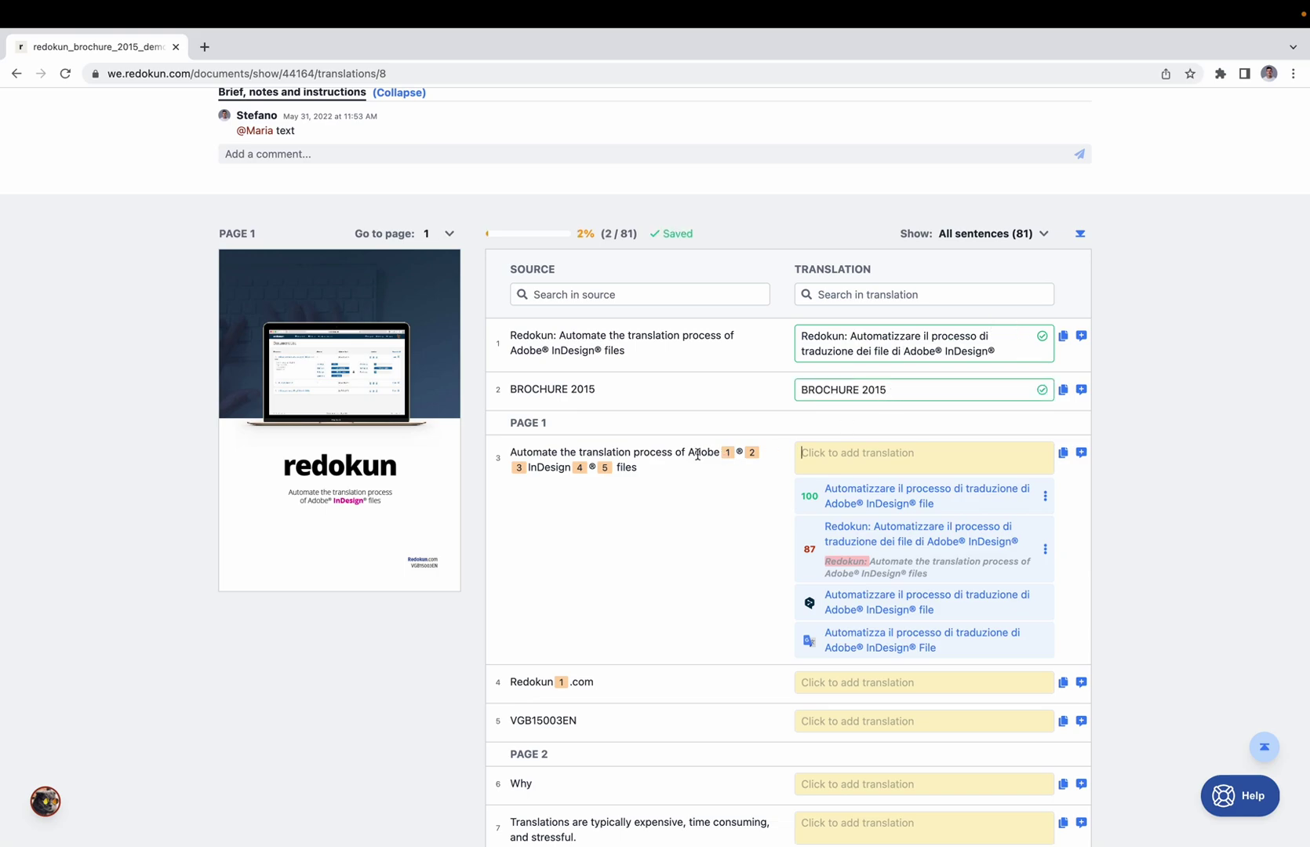
{"action": "scroll", "coordinate": [665, 467], "scroll_direction": "down", "scroll_amount": 1}
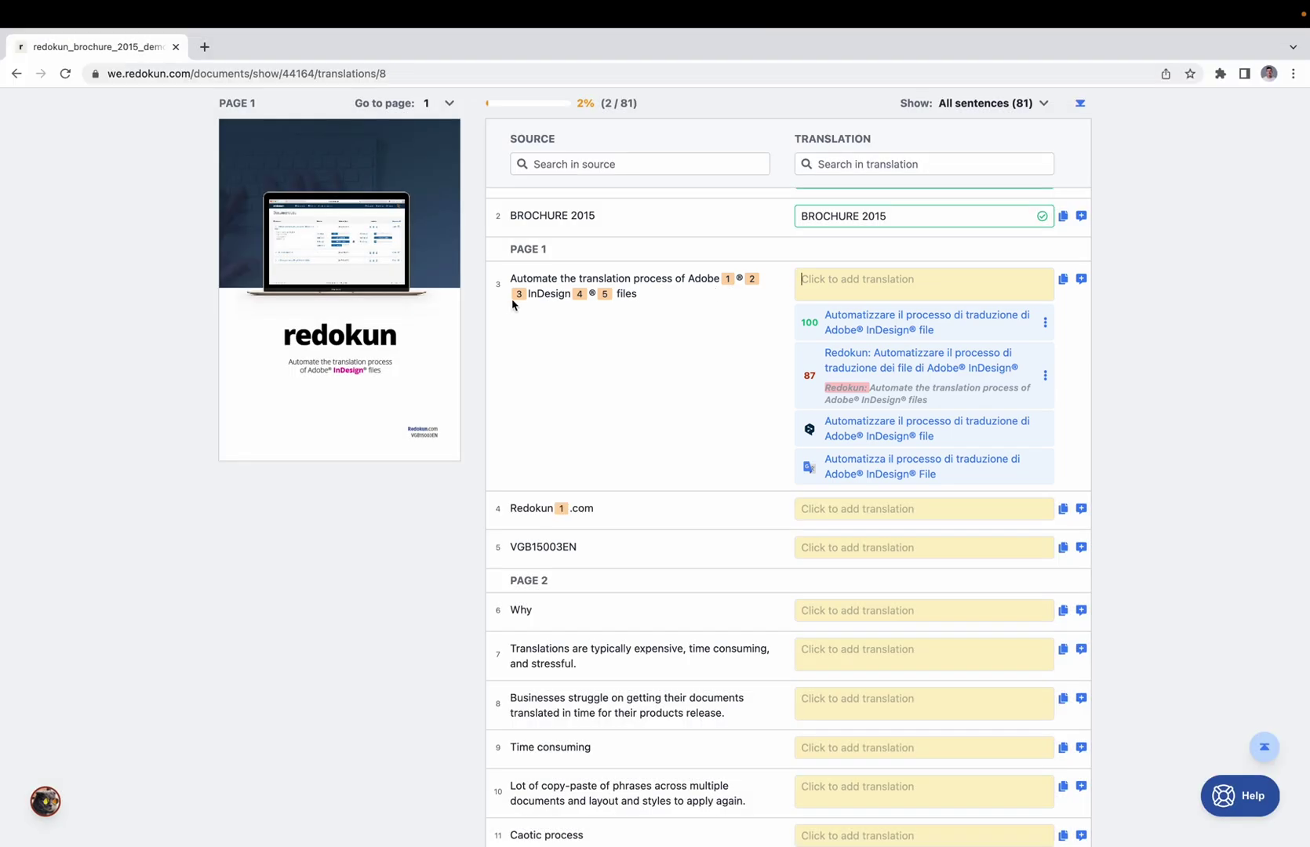
{"action": "left_click", "coordinate": [345, 379]}
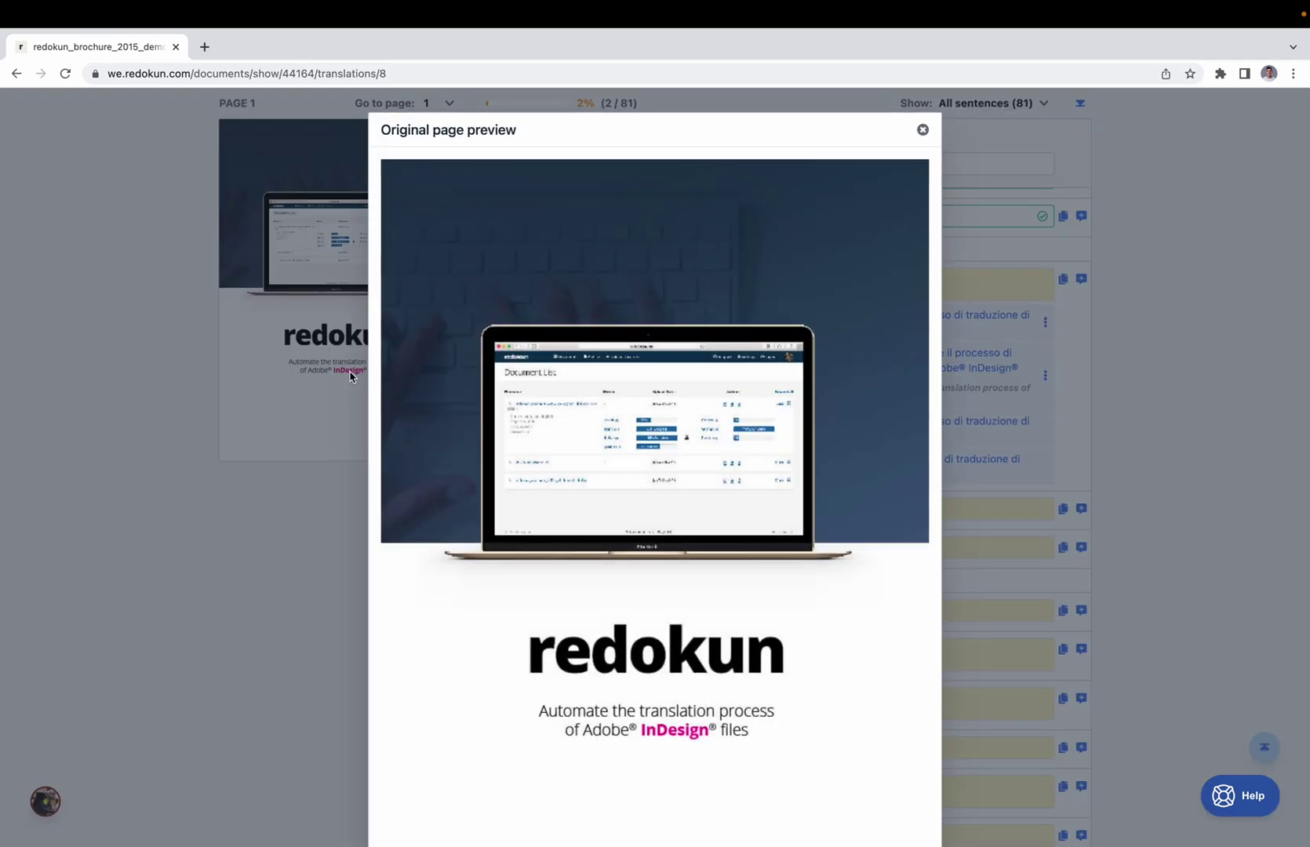
{"action": "scroll", "coordinate": [620, 668], "scroll_direction": "down", "scroll_amount": 2}
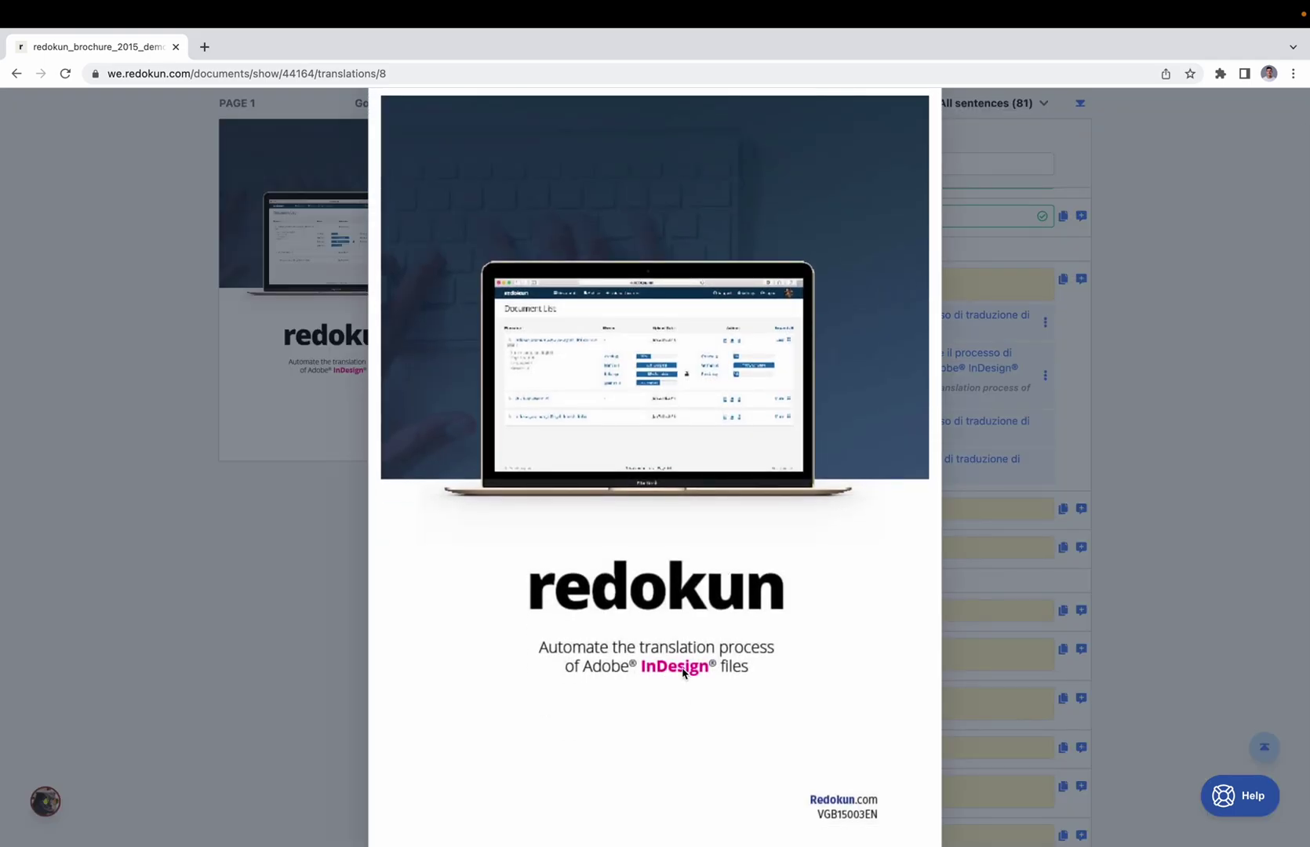
{"action": "left_click", "coordinate": [340, 511]}
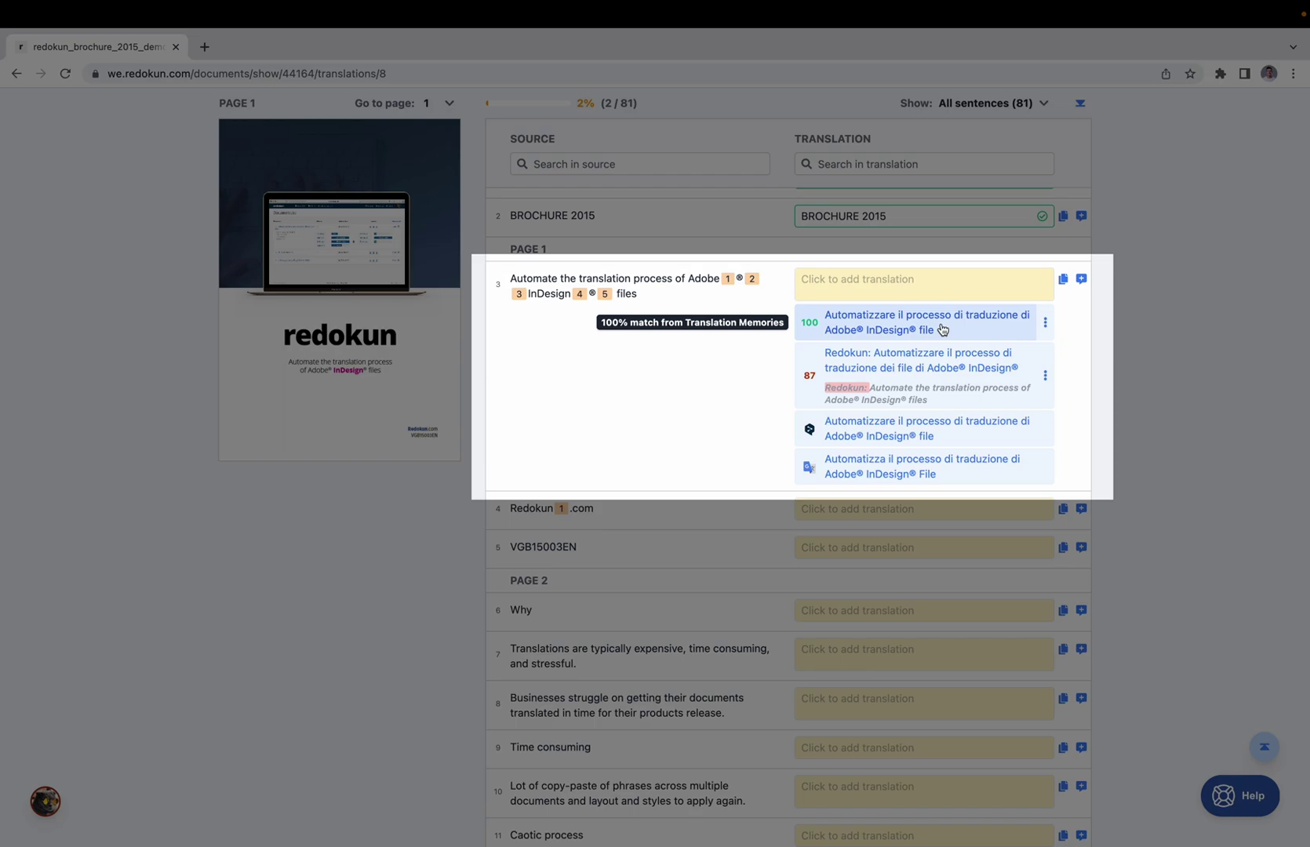
- Use DeepL for sentence 3 and translate sentence 4 as 'Redokun' plus its tag and '.com'
{"action": "left_click", "coordinate": [897, 434]}
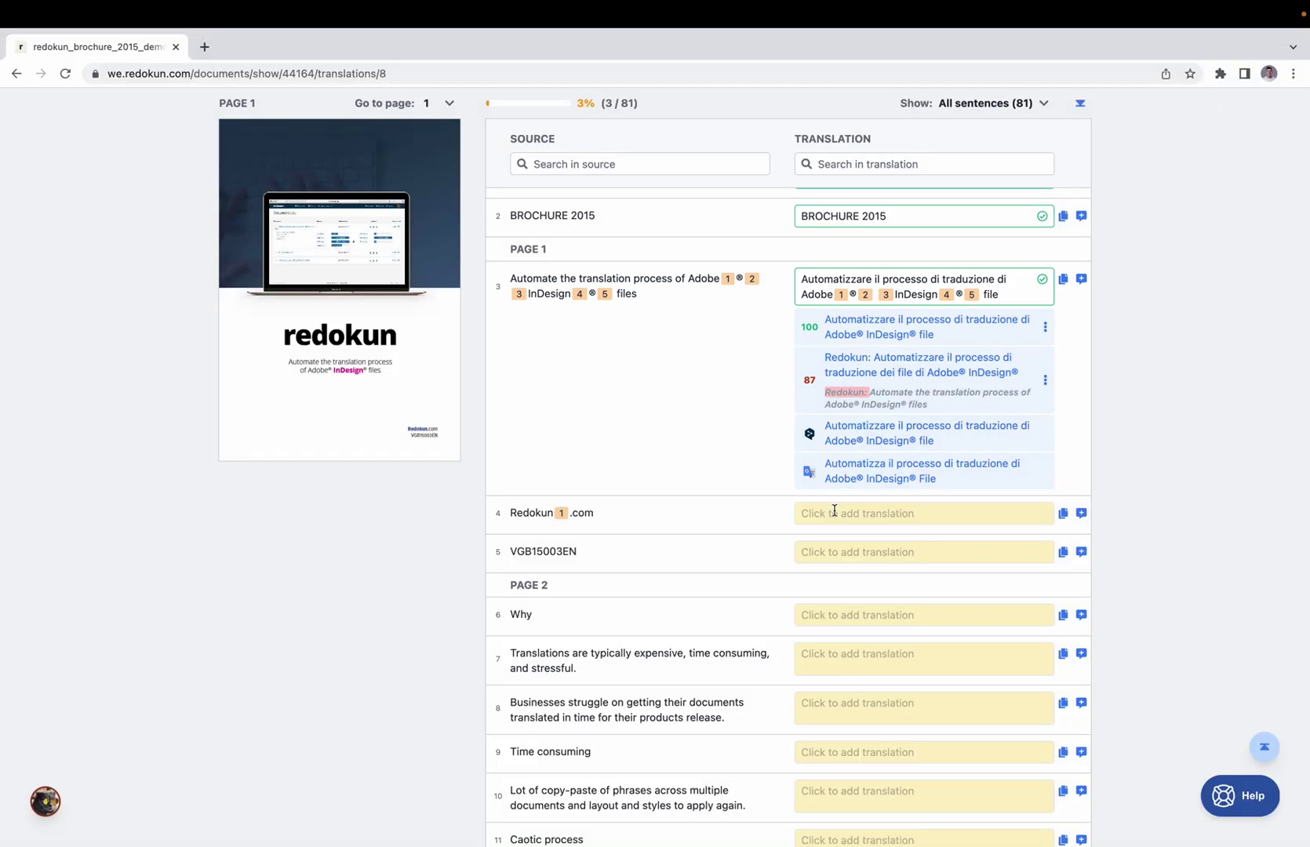
{"action": "left_click", "coordinate": [834, 511]}
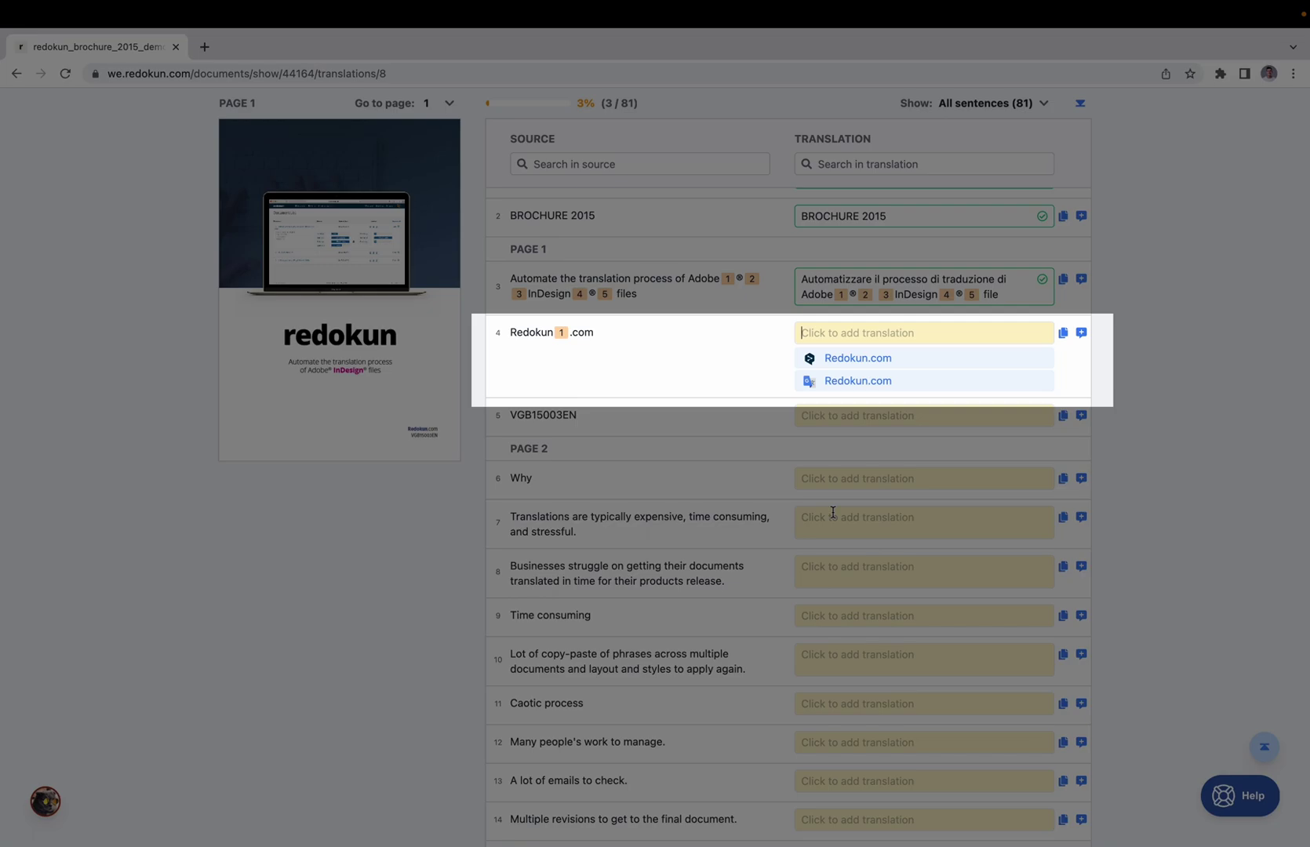
{"action": "type", "text": "Redokun"}
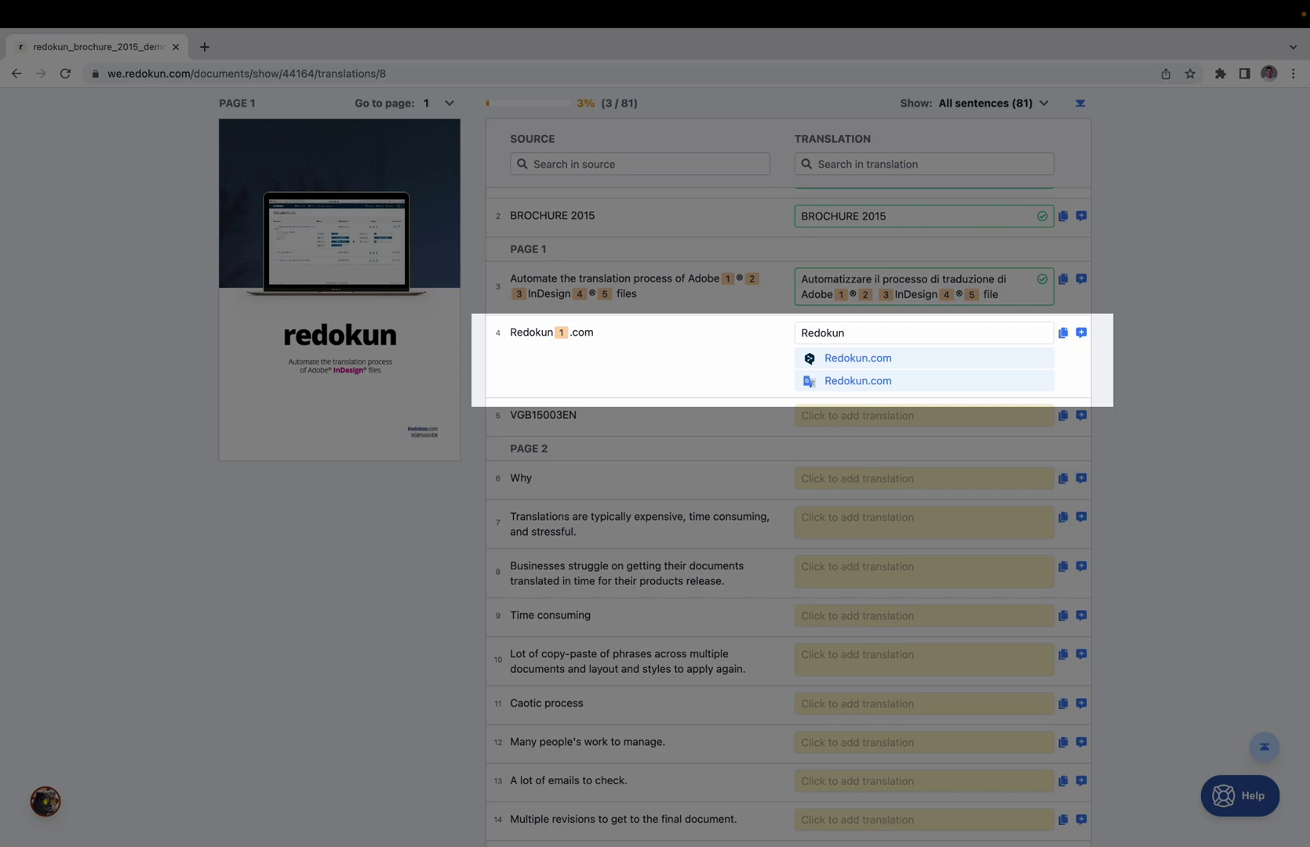
{"action": "key", "text": "ctrl+1"}
{"action": "type", "text": ".com"}
{"action": "key", "text": "Return"}
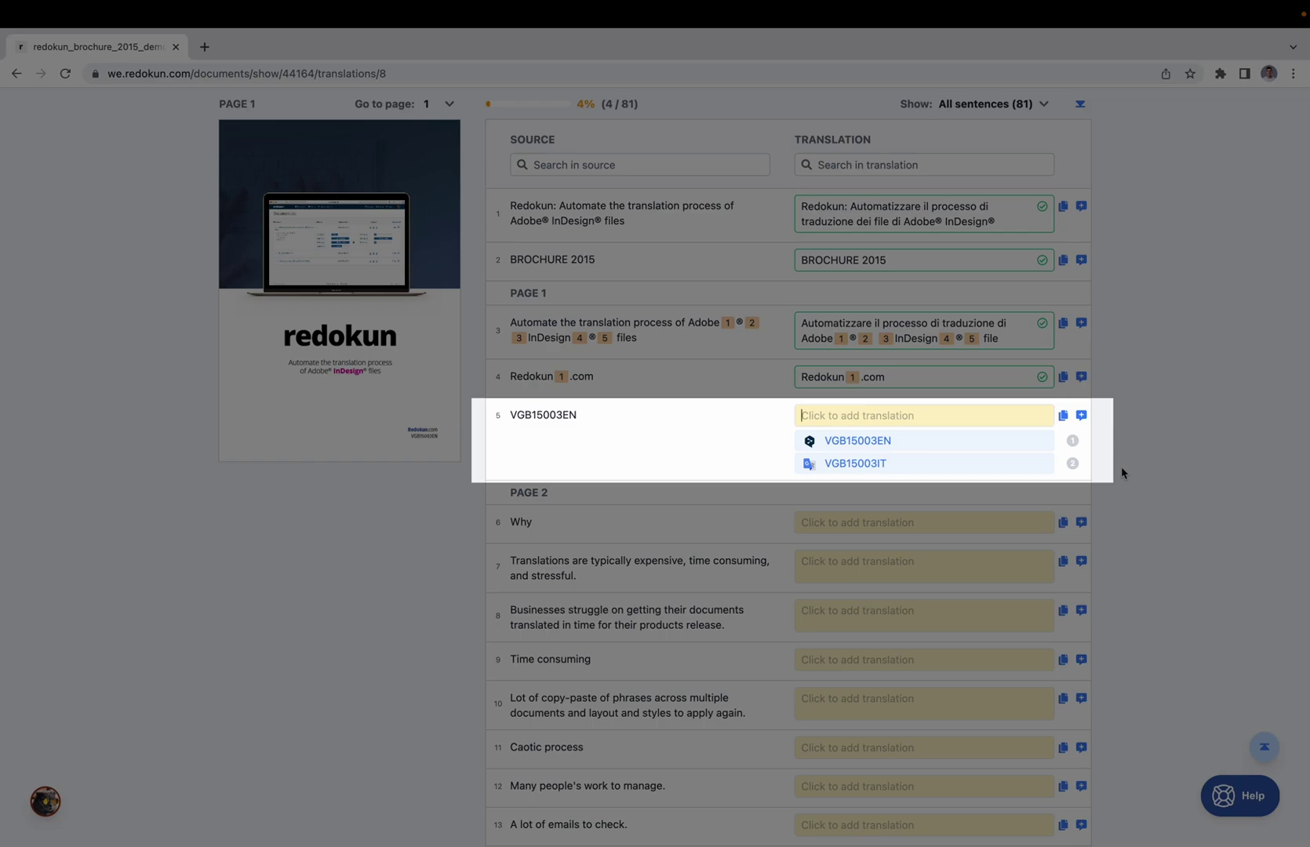
- Set sentence 5's translation to the VGB15003IT suggestion instead of VGB15003EN
{"action": "left_click", "coordinate": [850, 442]}
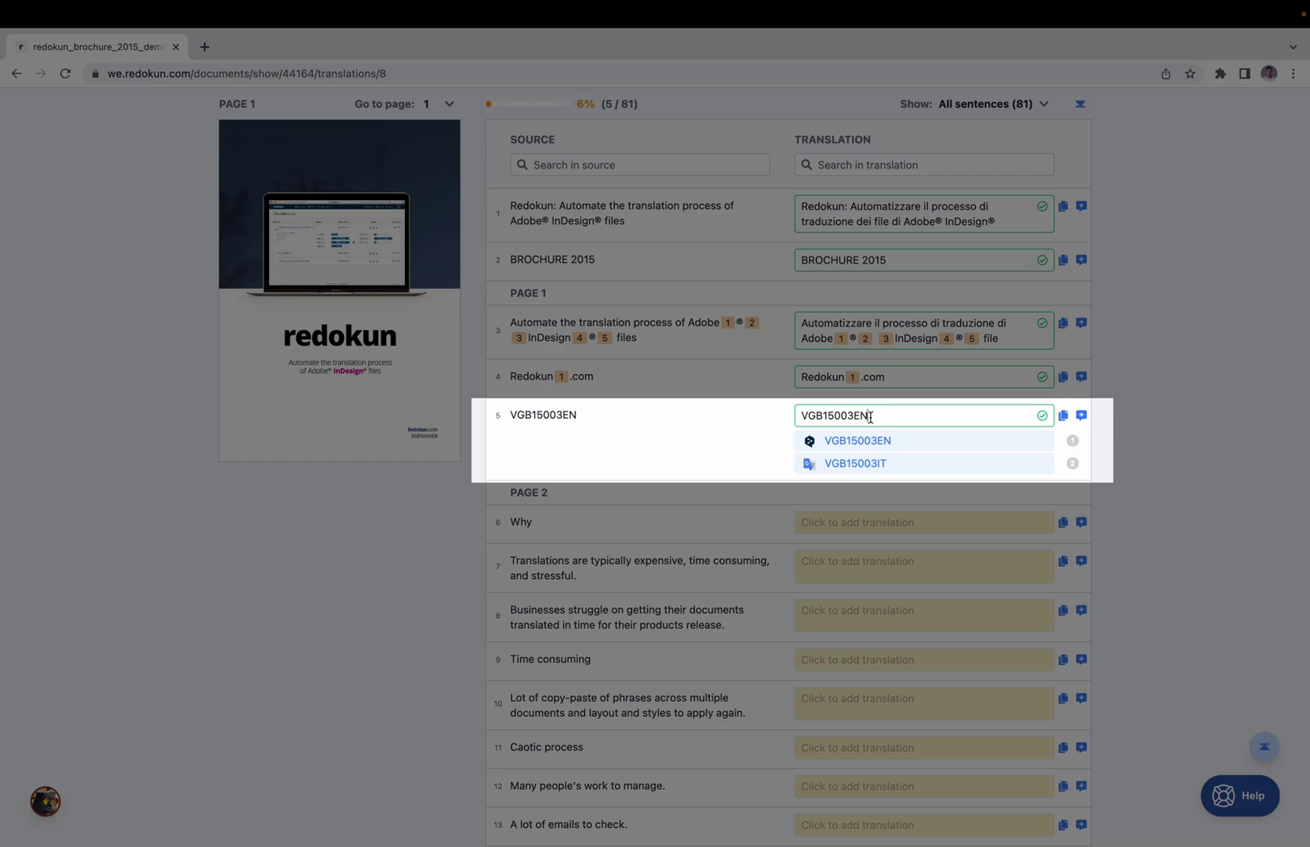
{"action": "left_click", "coordinate": [874, 463]}
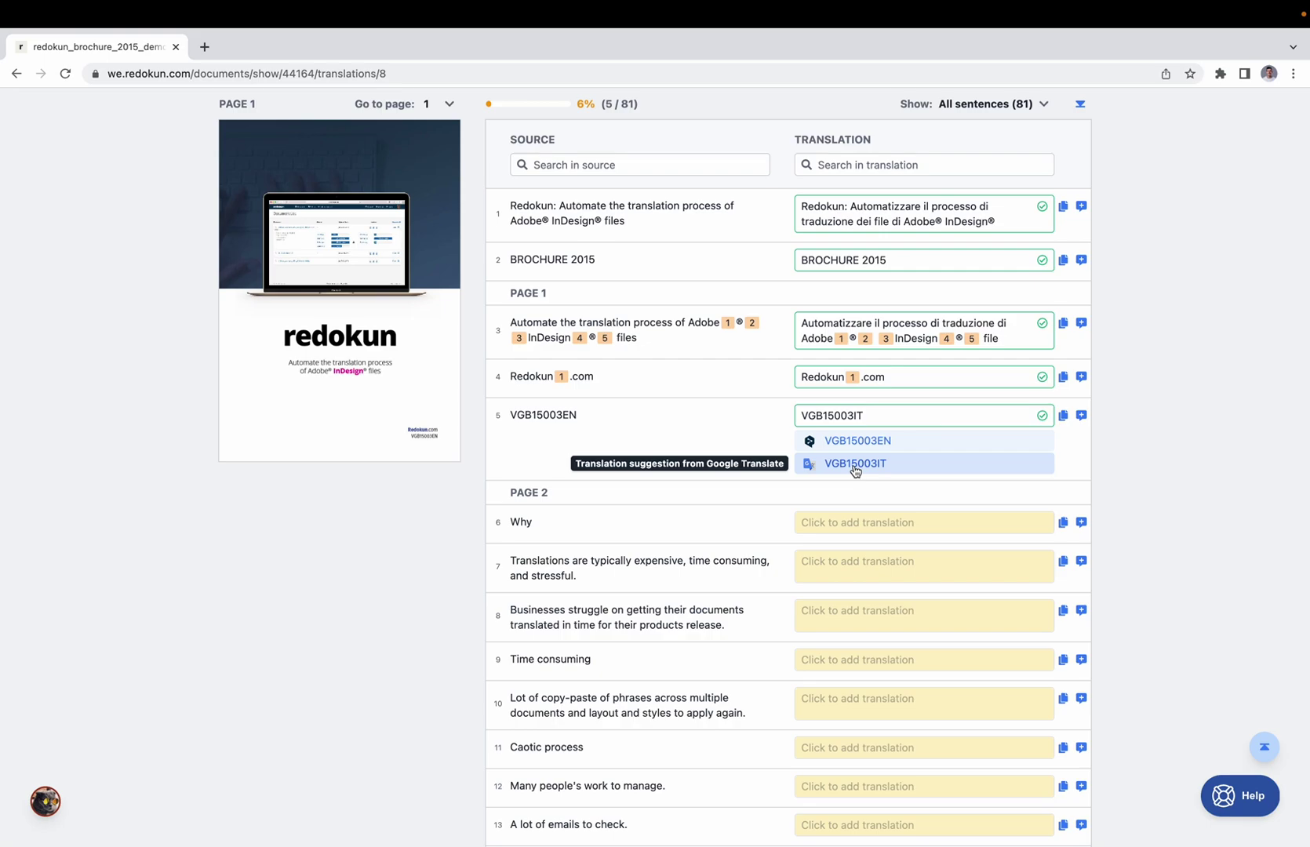
{"action": "scroll", "coordinate": [855, 471], "scroll_direction": "down", "scroll_amount": 1}
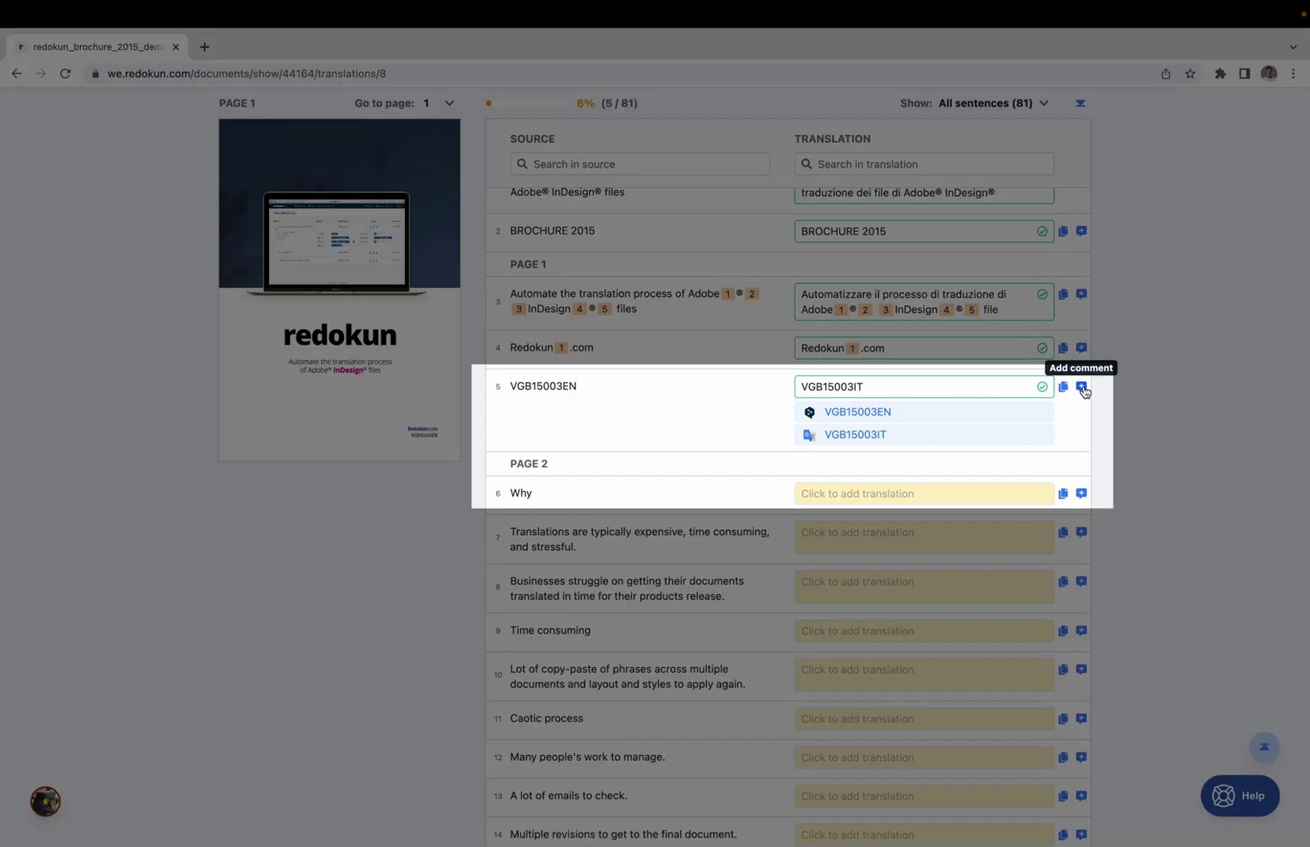
{"action": "left_click", "coordinate": [1082, 387]}
- Comment on sentence 5 mentioning the suggested colleague, followed by 'text'
{"action": "left_click", "coordinate": [937, 443]}
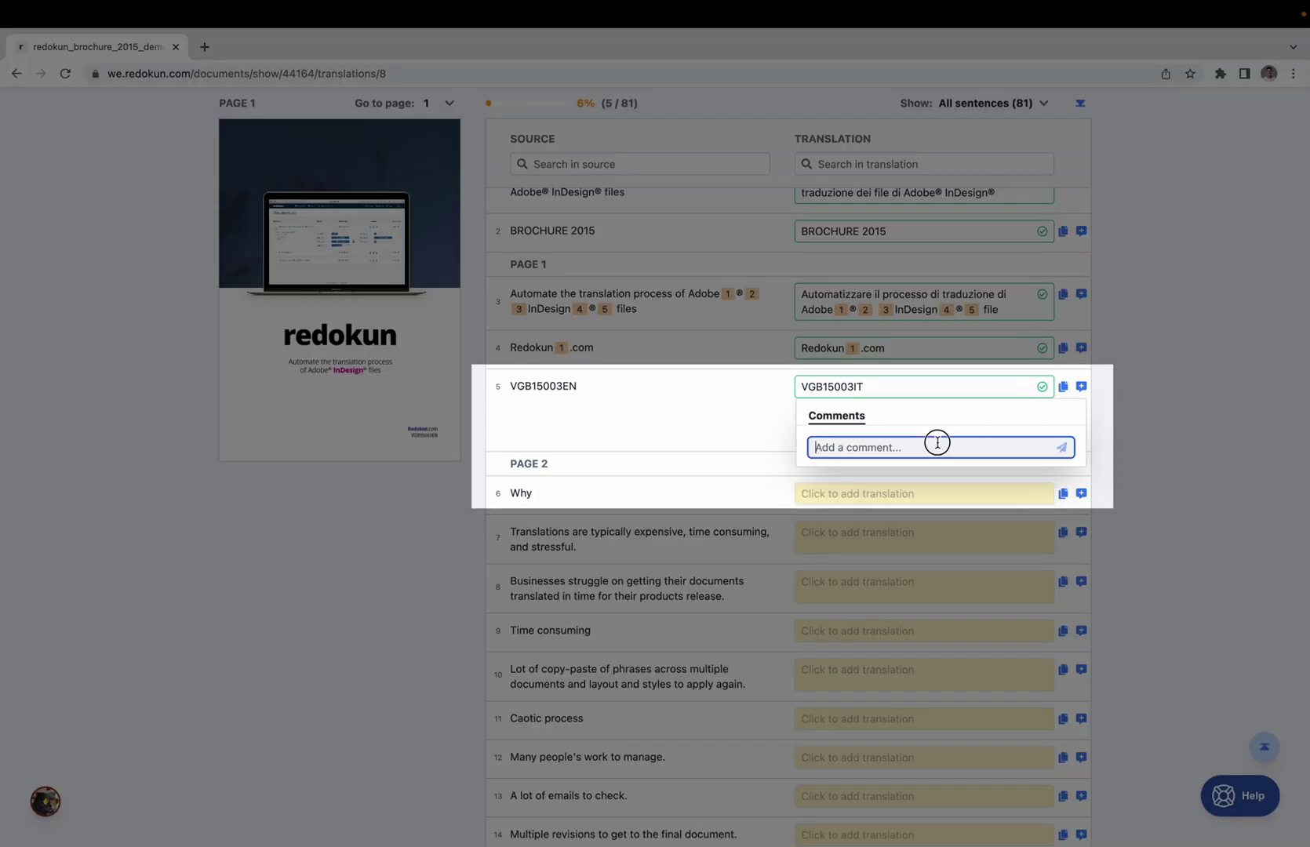
{"action": "type", "text": "@ma"}
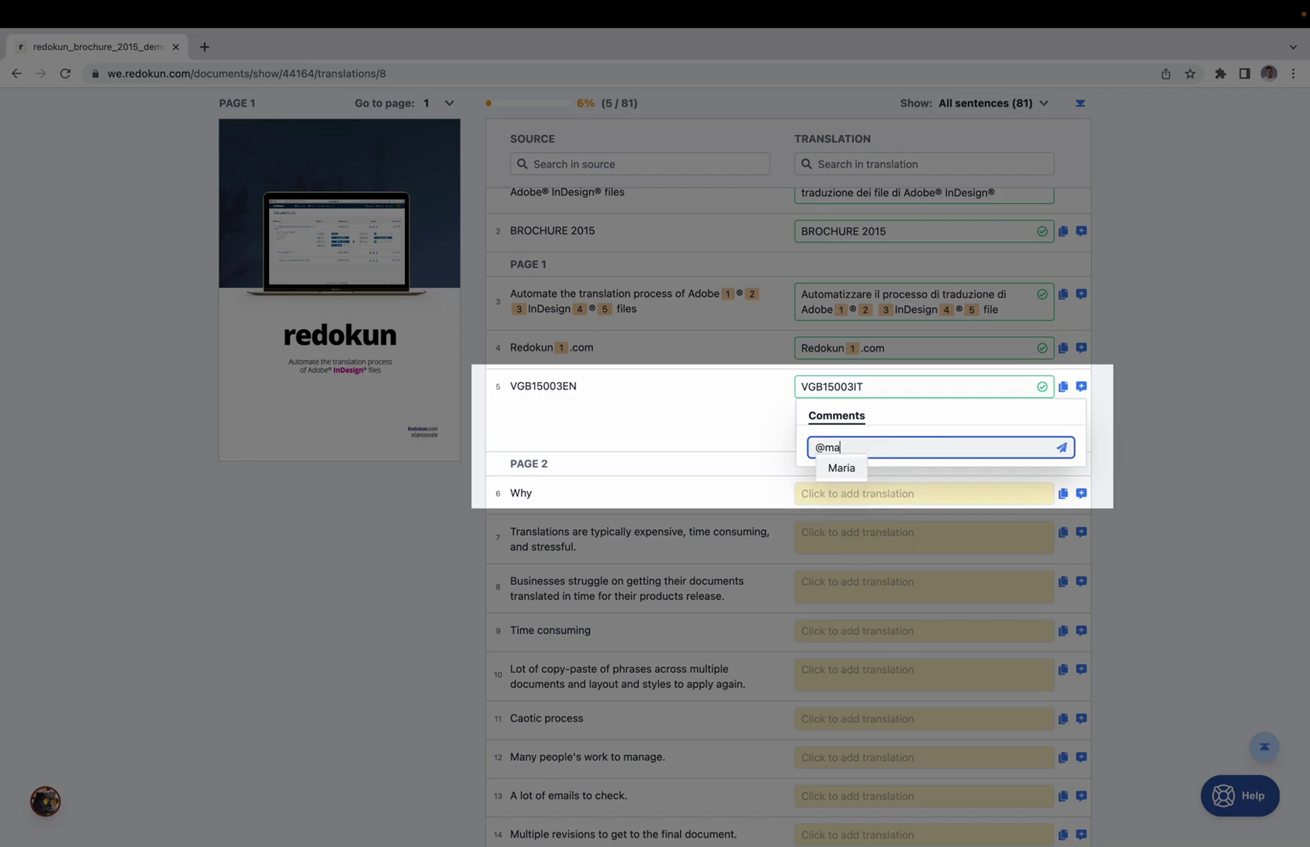
{"action": "left_click", "coordinate": [856, 468]}
{"action": "type", "text": "text"}
{"action": "key", "text": "Return"}
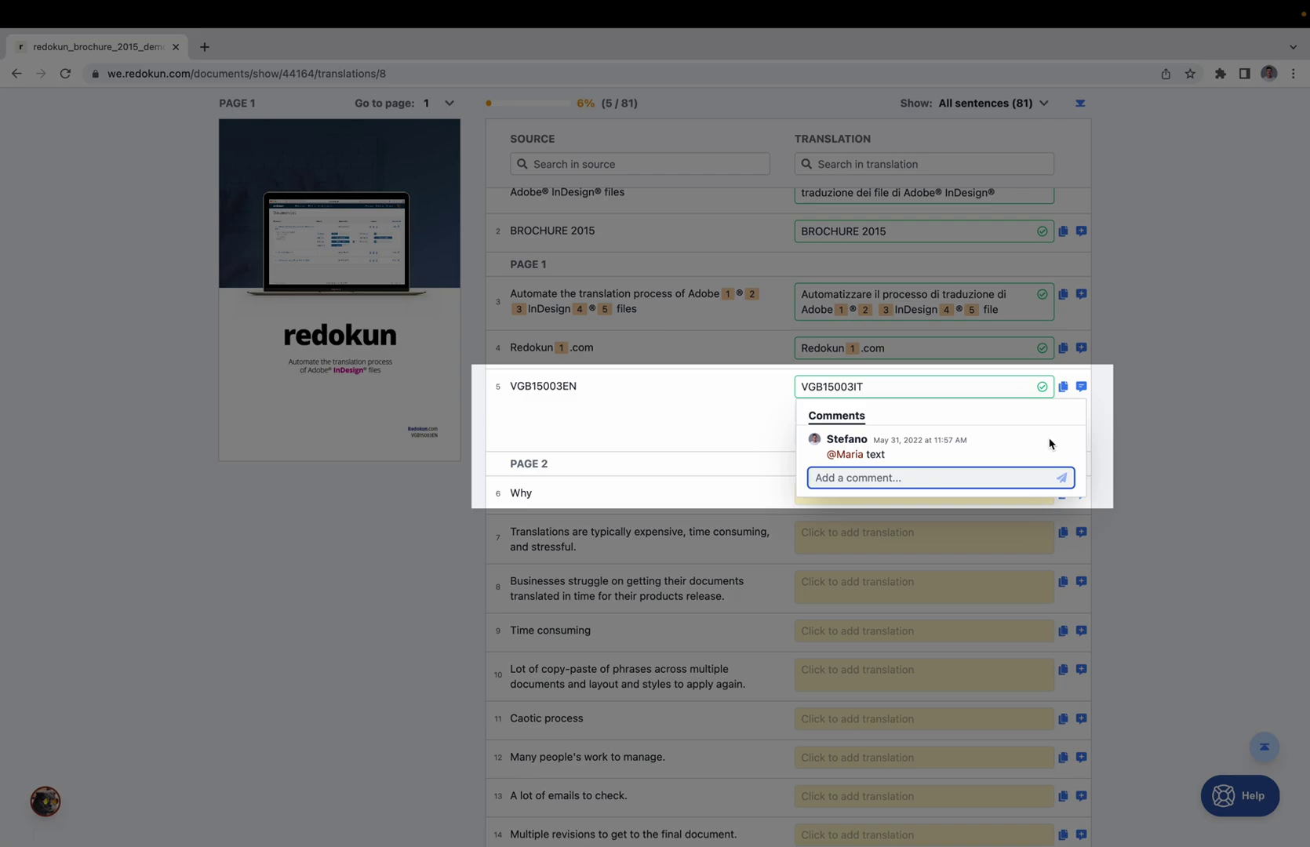
- Translate row 19's Manage sentence as 'acas' and apply it to the identical occurrence
{"action": "left_click", "coordinate": [1164, 424]}
{"action": "scroll", "coordinate": [1017, 496], "scroll_direction": "down", "scroll_amount": 6}
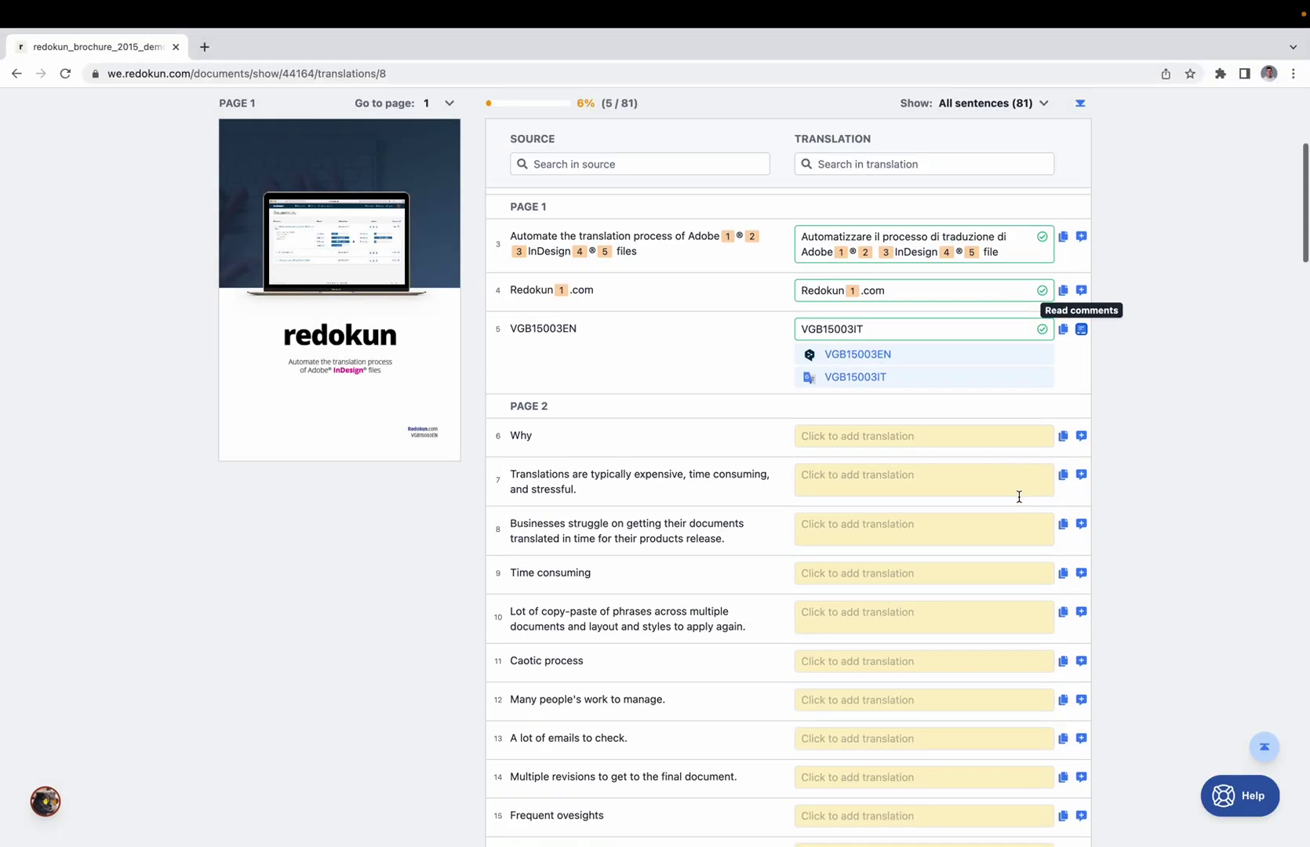
{"action": "scroll", "coordinate": [1018, 499], "scroll_direction": "down", "scroll_amount": 3}
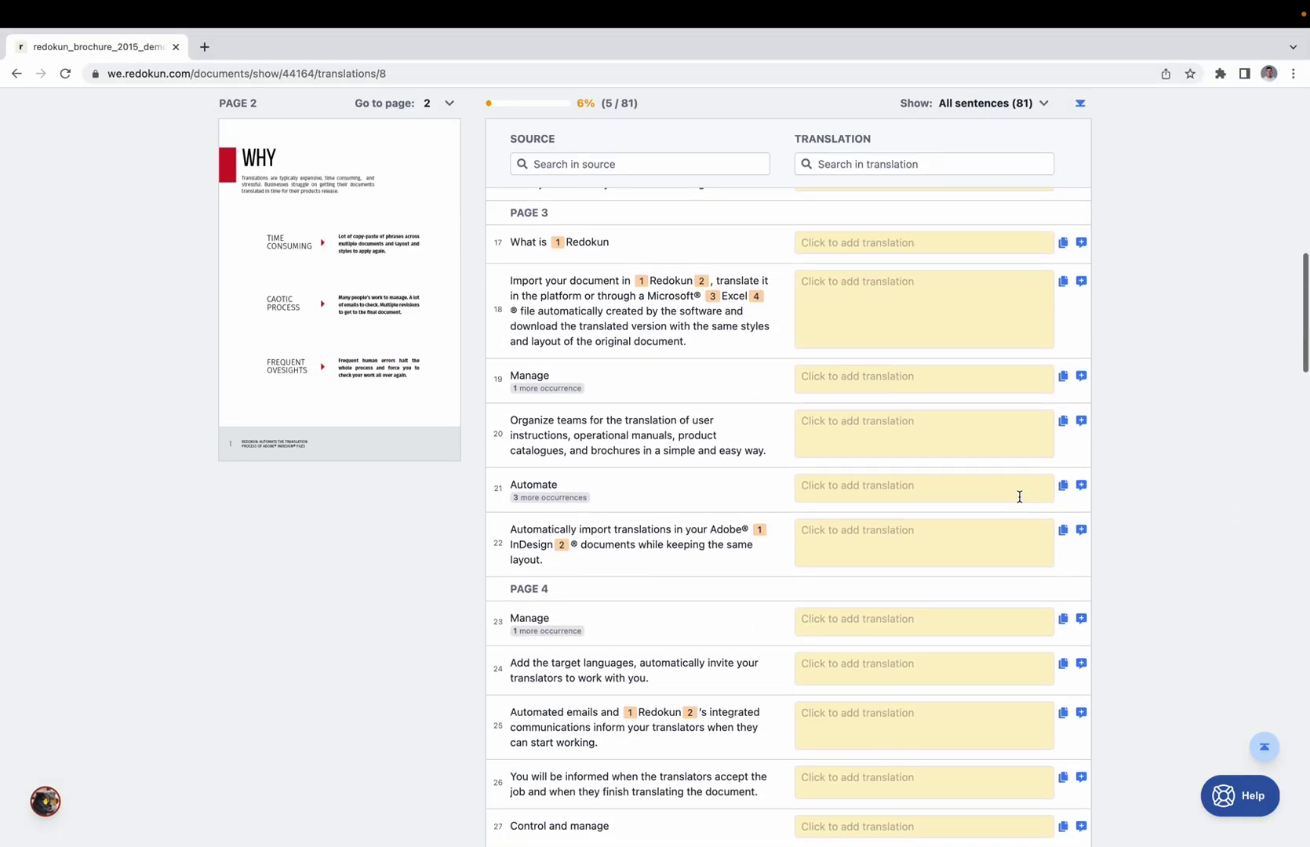
{"action": "left_click", "coordinate": [510, 372]}
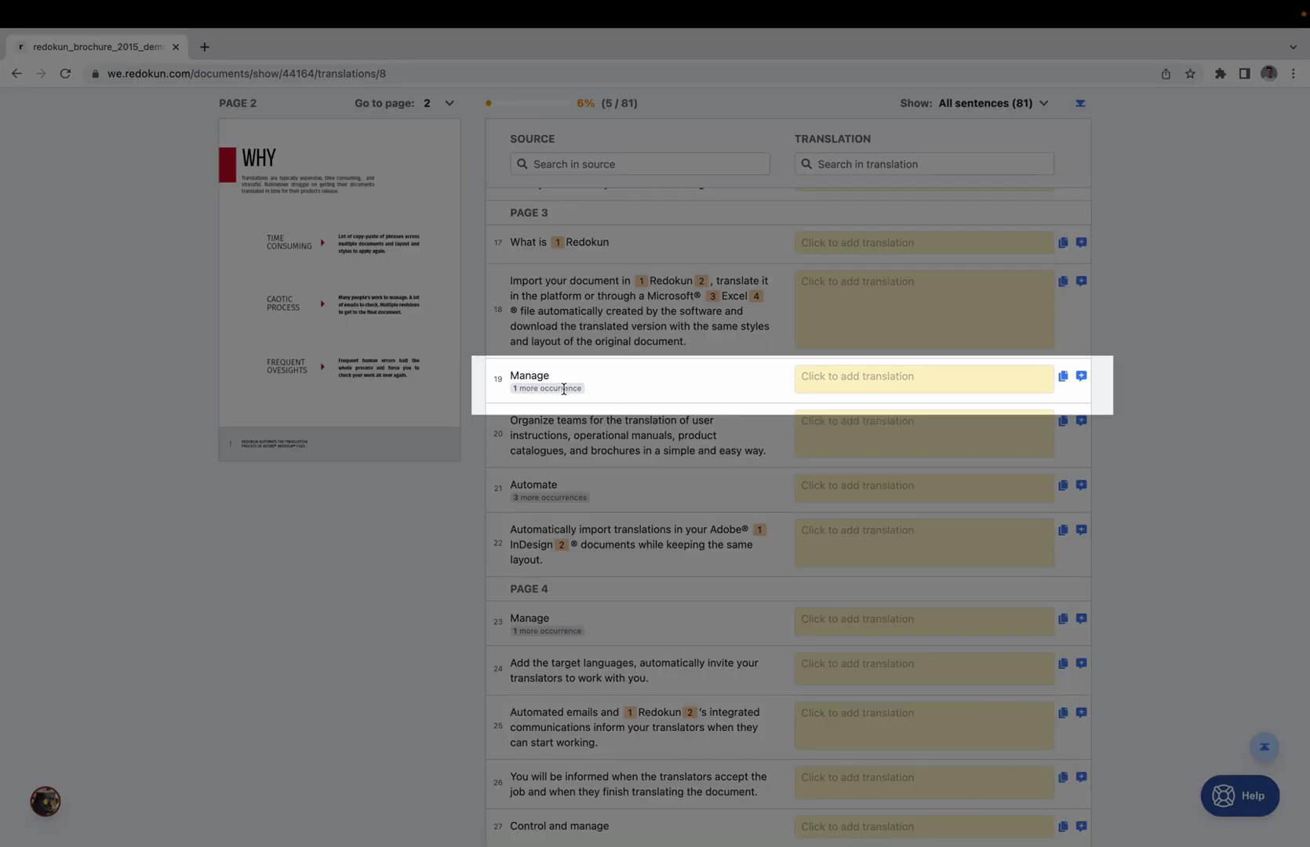
{"action": "left_click", "coordinate": [545, 389]}
{"action": "left_click", "coordinate": [503, 507]}
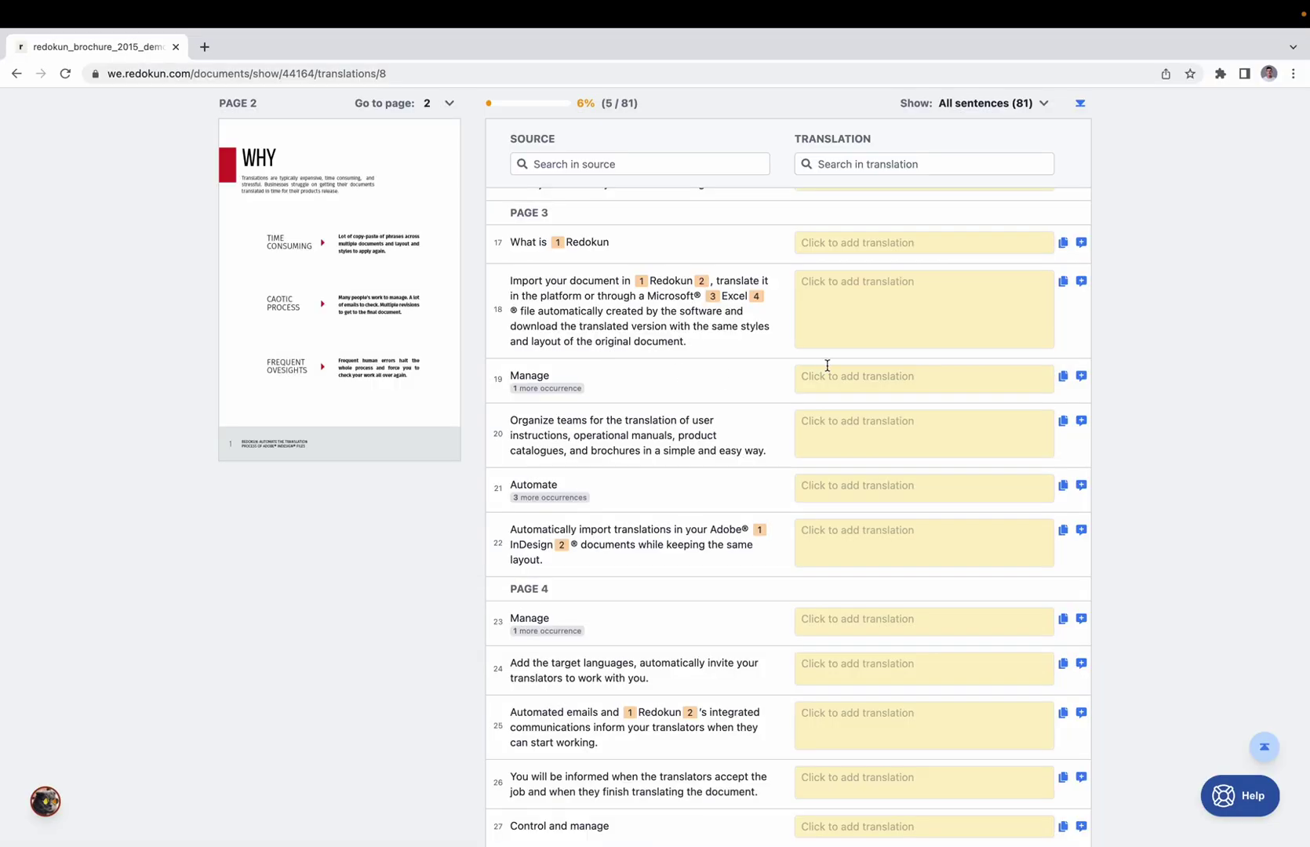
{"action": "left_click", "coordinate": [837, 384]}
{"action": "type", "text": "acas"}
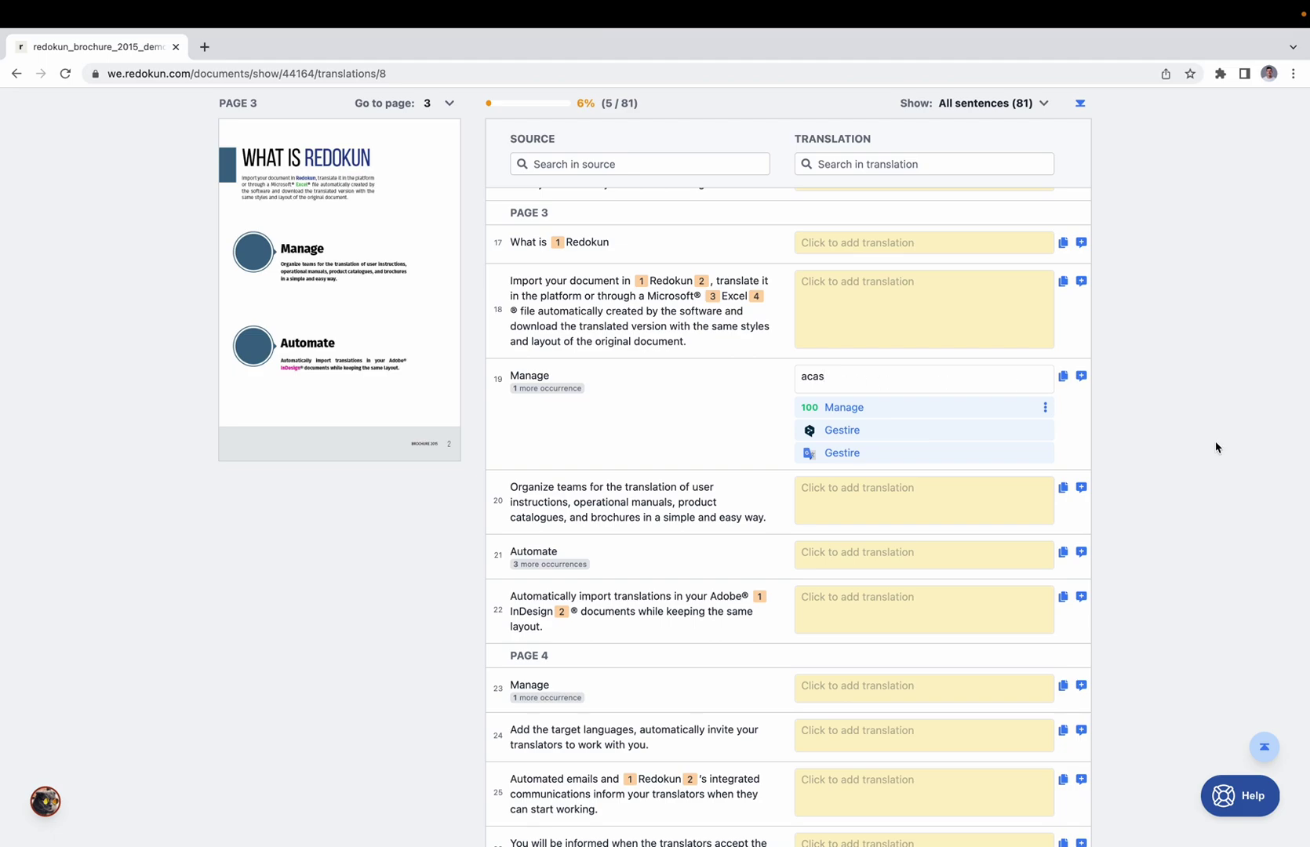
{"action": "key", "text": "Return"}
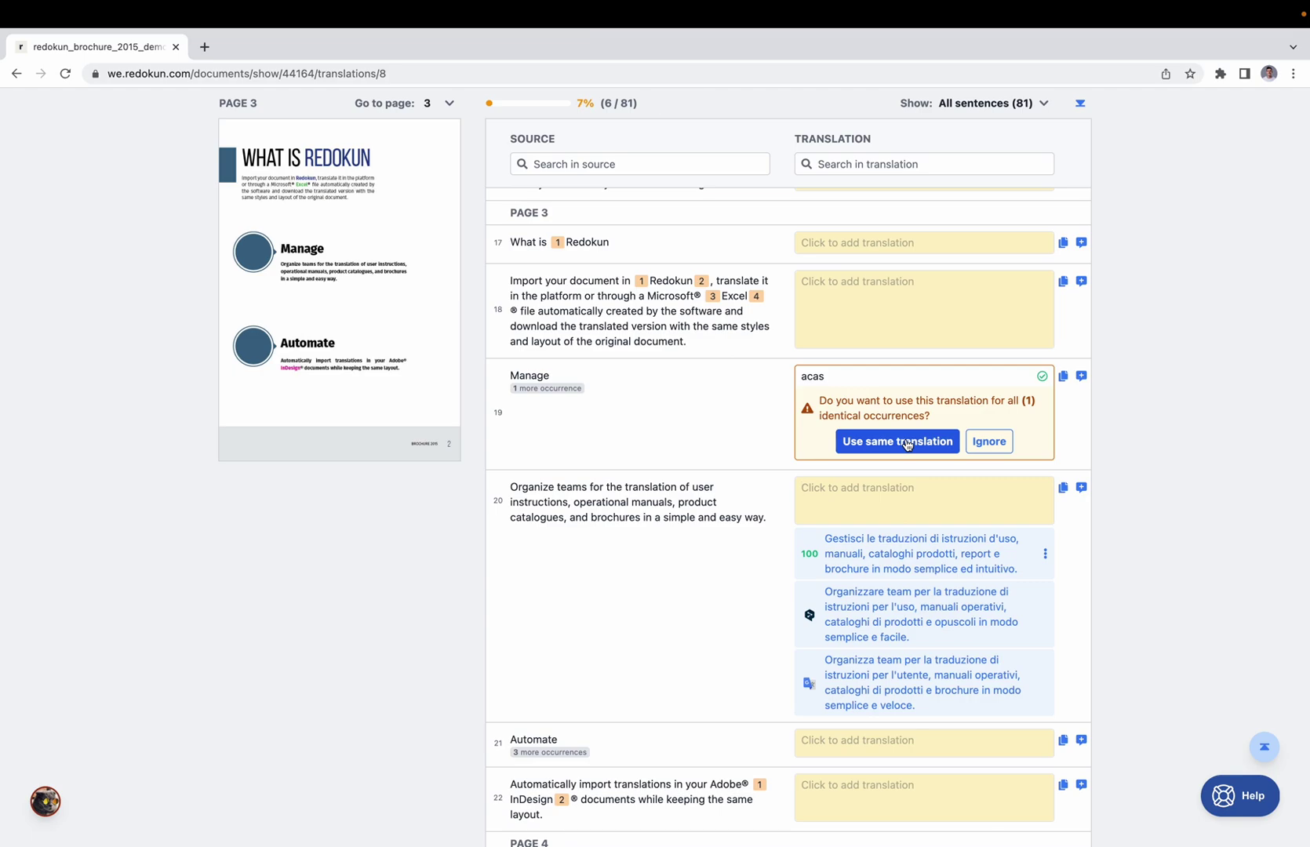
{"action": "left_click", "coordinate": [907, 442]}
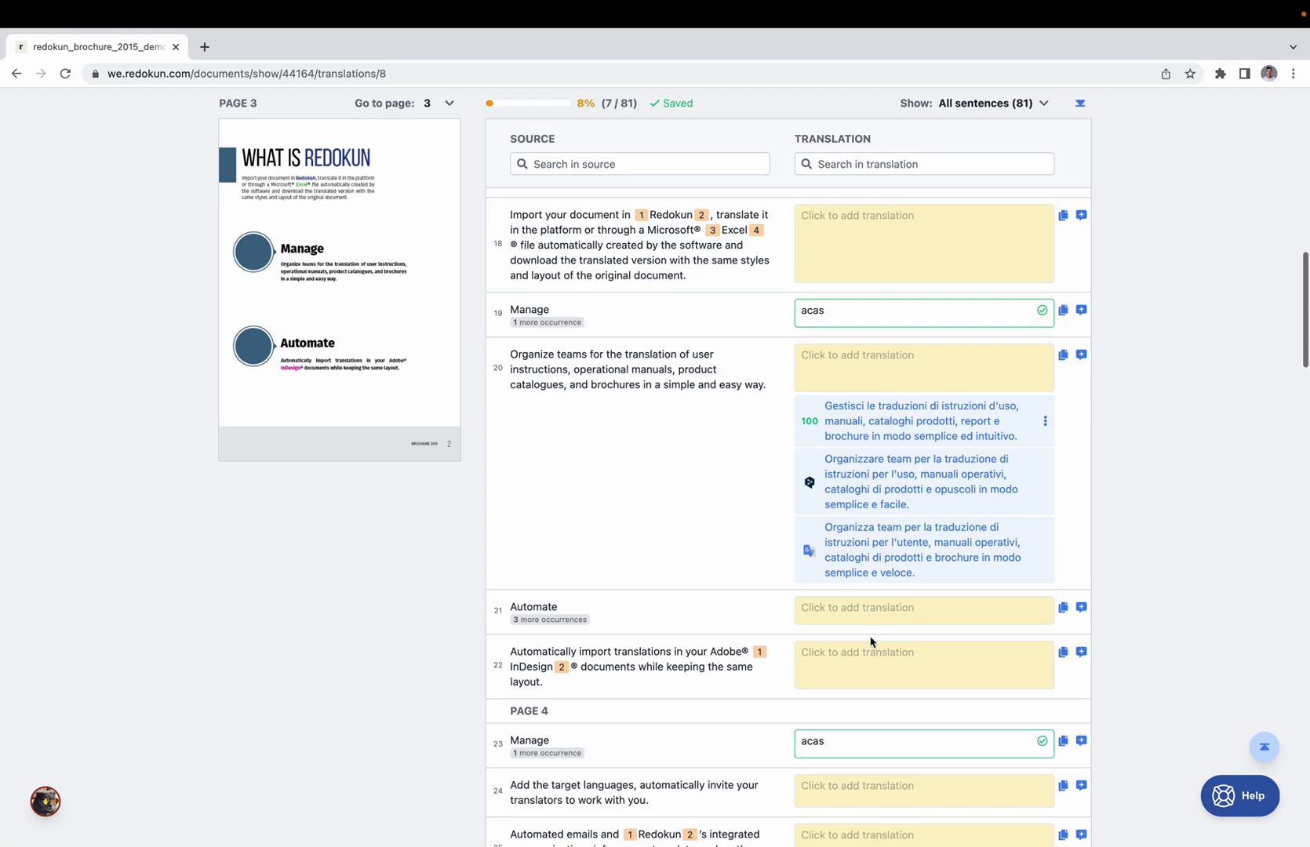
- Replace row 23's translation with the 100% suggestion Manage and update the matching segment
{"action": "left_click", "coordinate": [822, 742]}
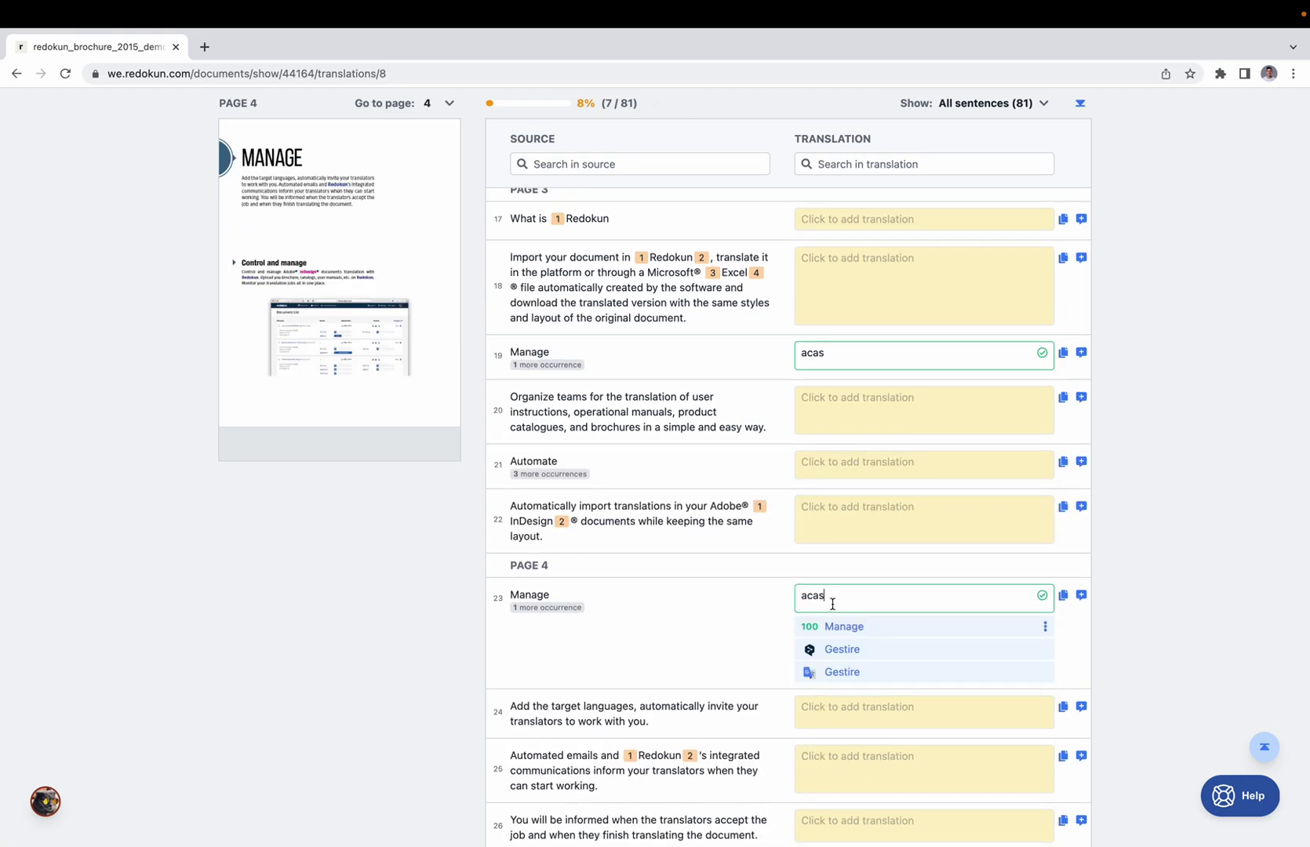
{"action": "left_click", "coordinate": [840, 634]}
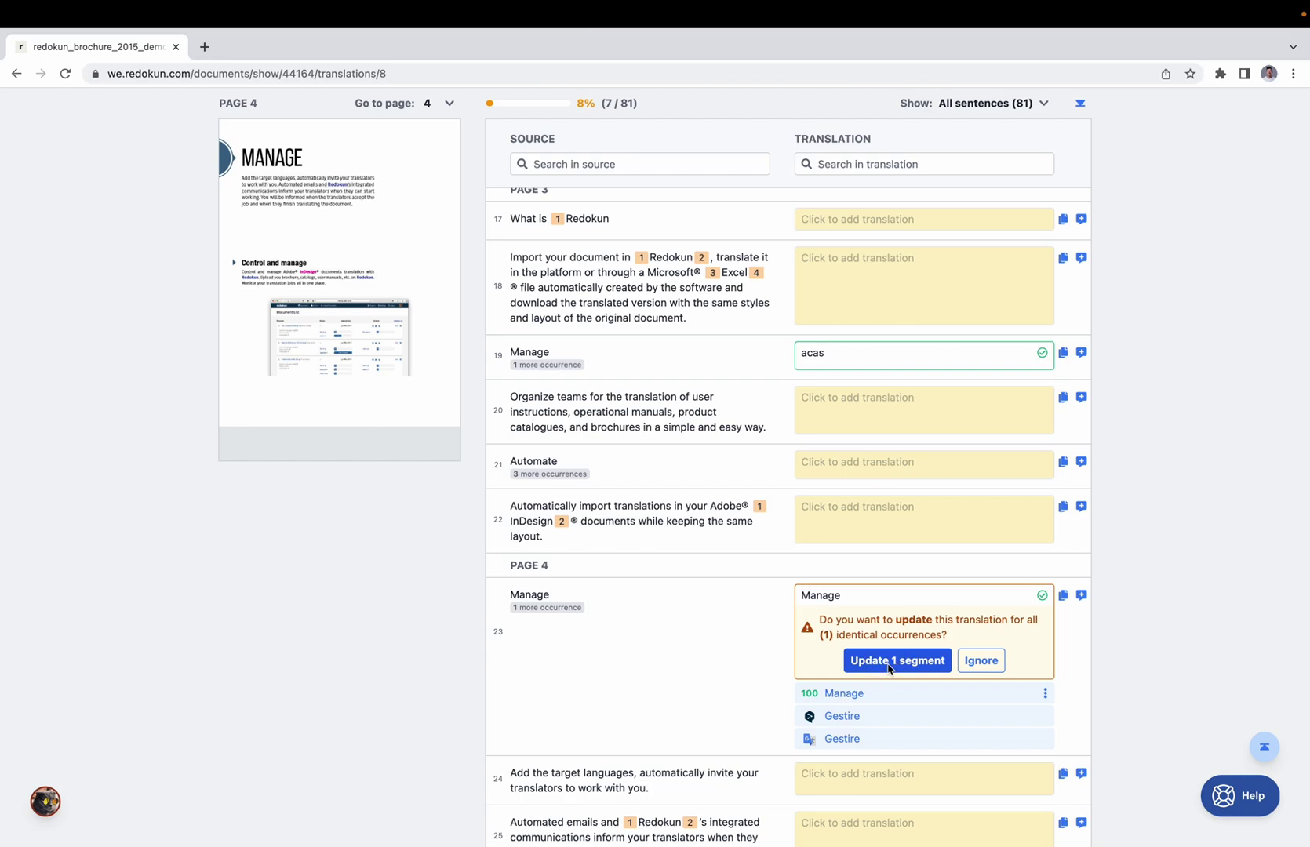
{"action": "left_click", "coordinate": [891, 663]}
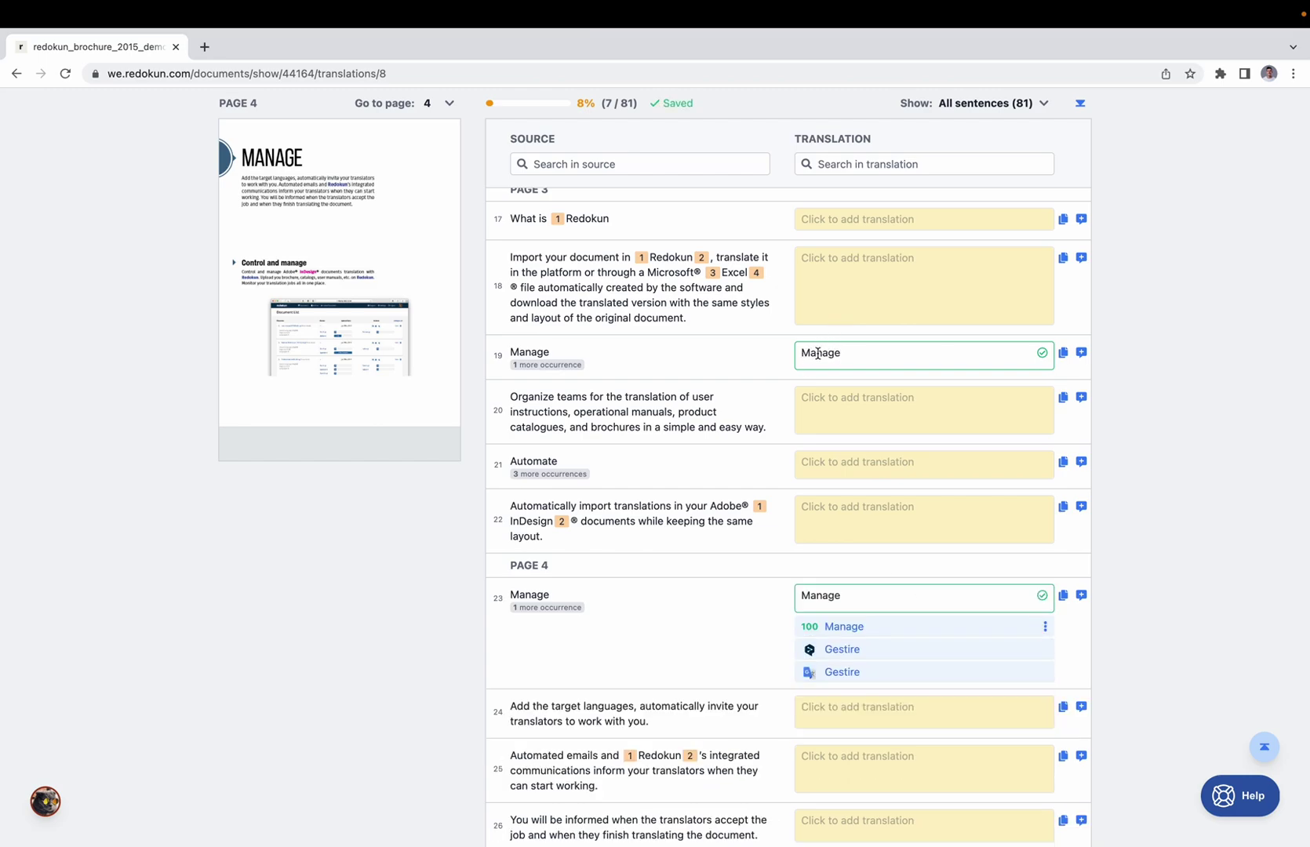
- Filter the sentences by 'Redokun' in both the source and translation search fields
{"action": "scroll", "coordinate": [817, 353], "scroll_direction": "up", "scroll_amount": 15}
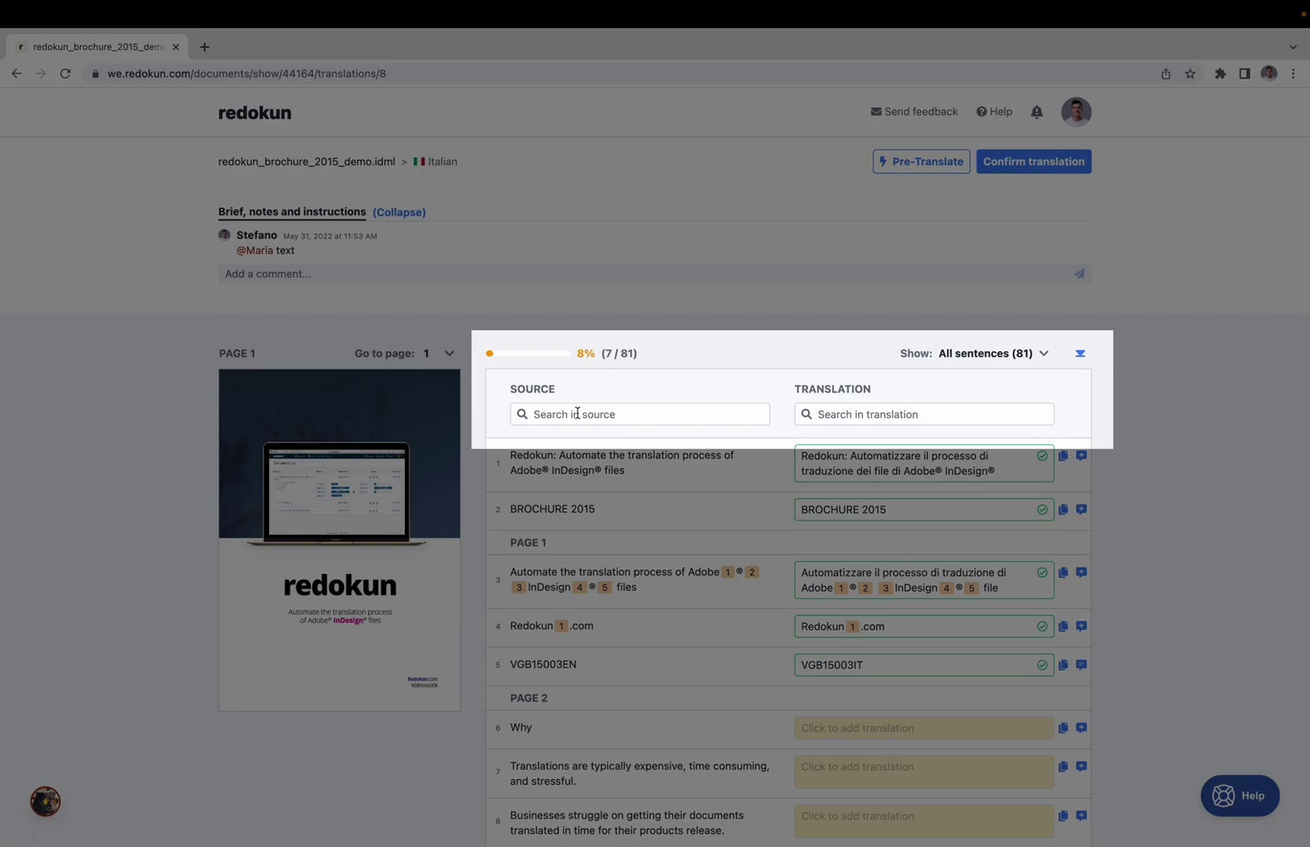
{"action": "left_click", "coordinate": [1011, 356]}
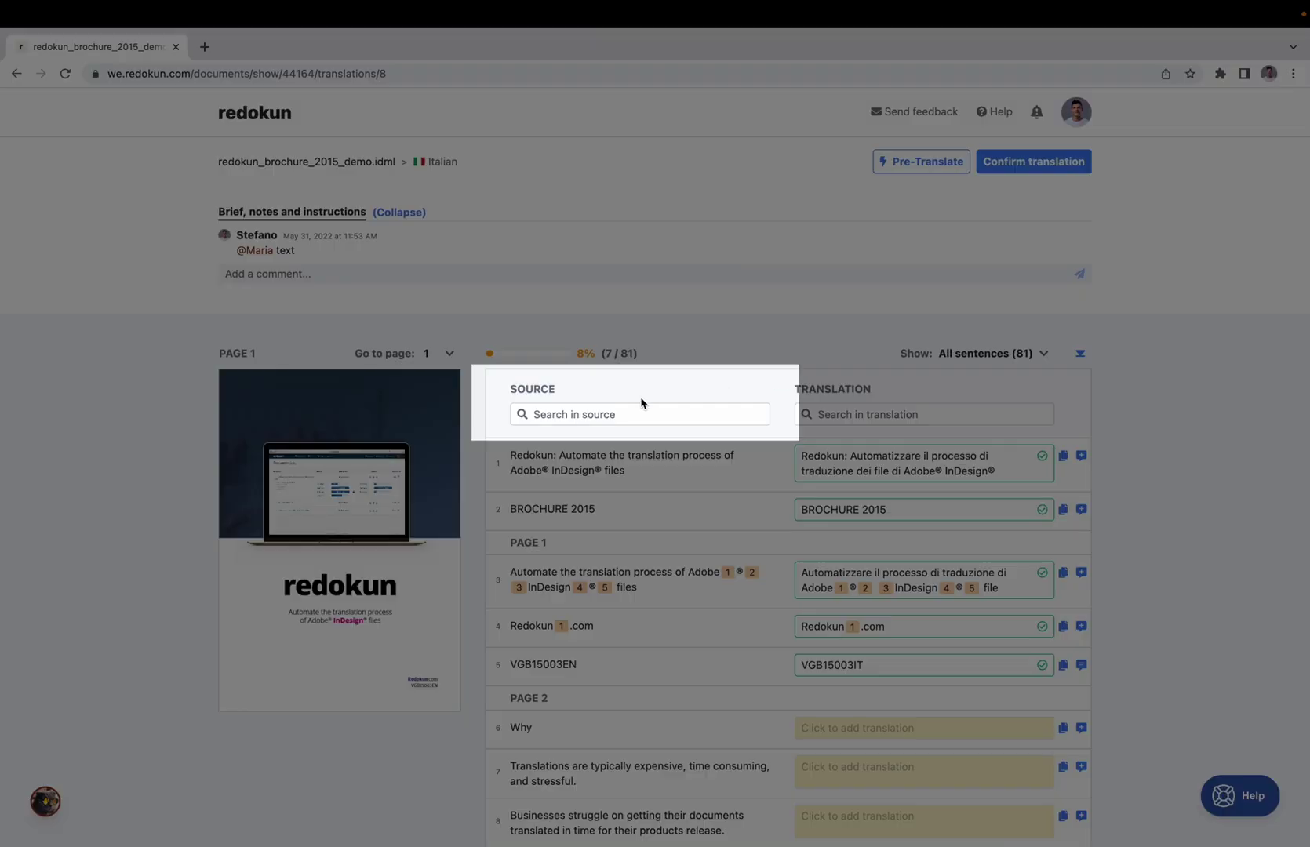
{"action": "left_click", "coordinate": [621, 412]}
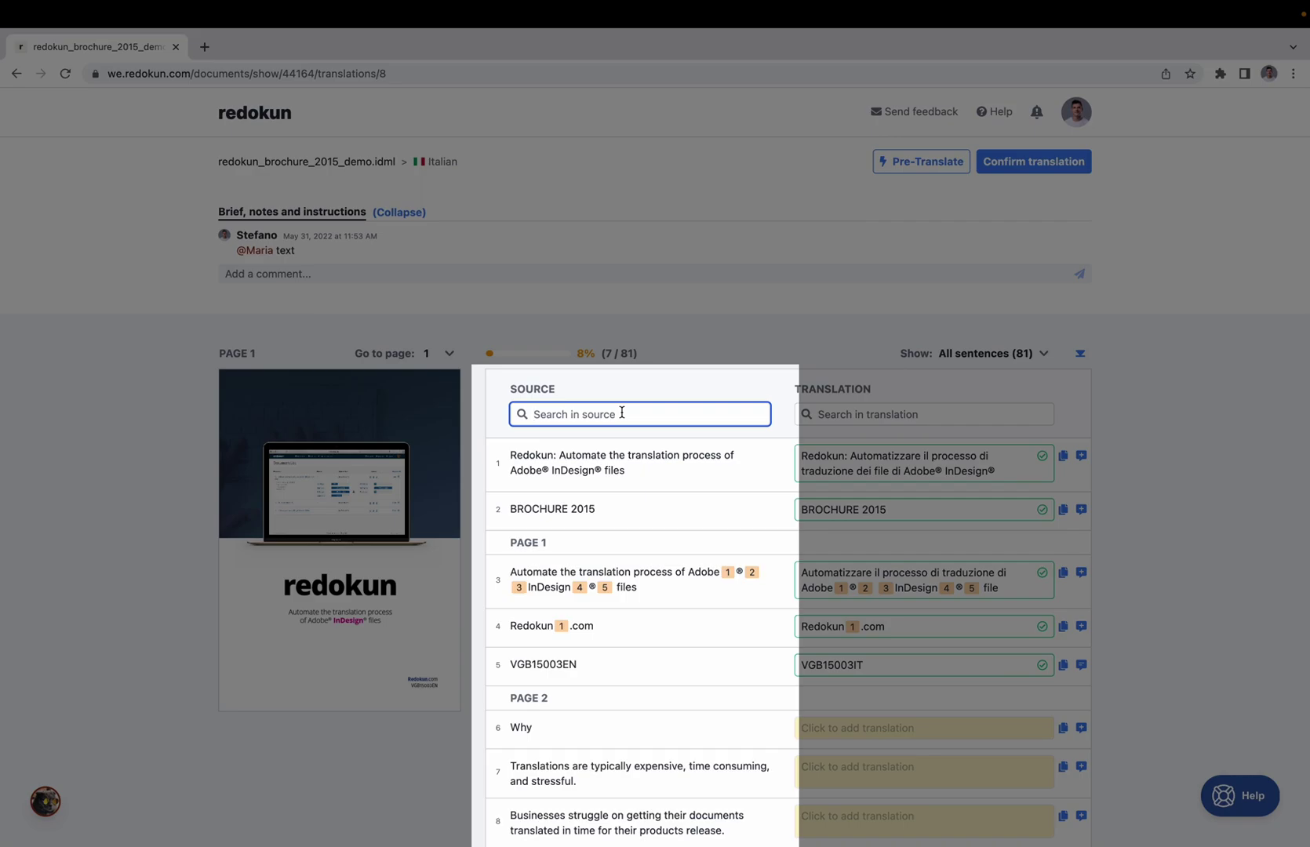
{"action": "type", "text": "Redokun"}
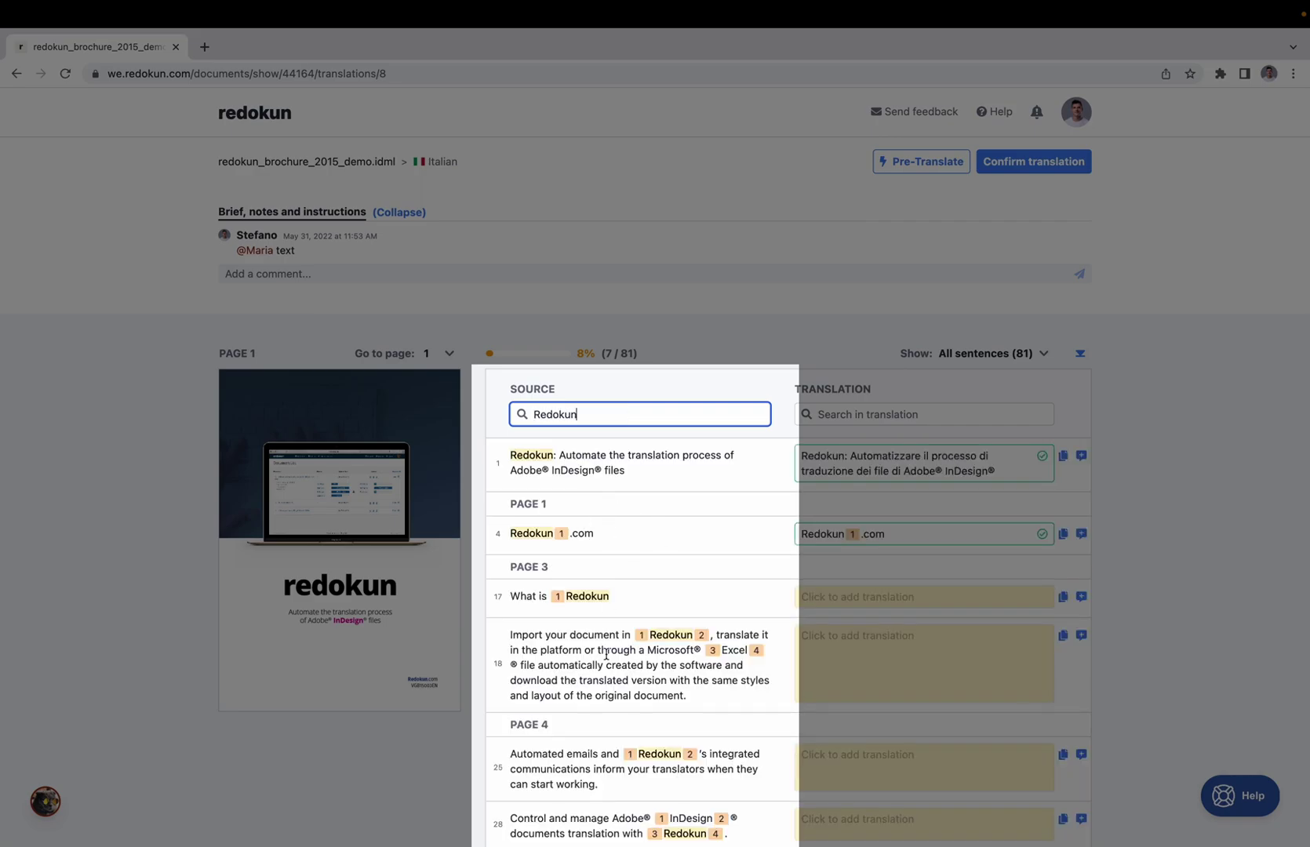
{"action": "scroll", "coordinate": [606, 655], "scroll_direction": "down", "scroll_amount": 2}
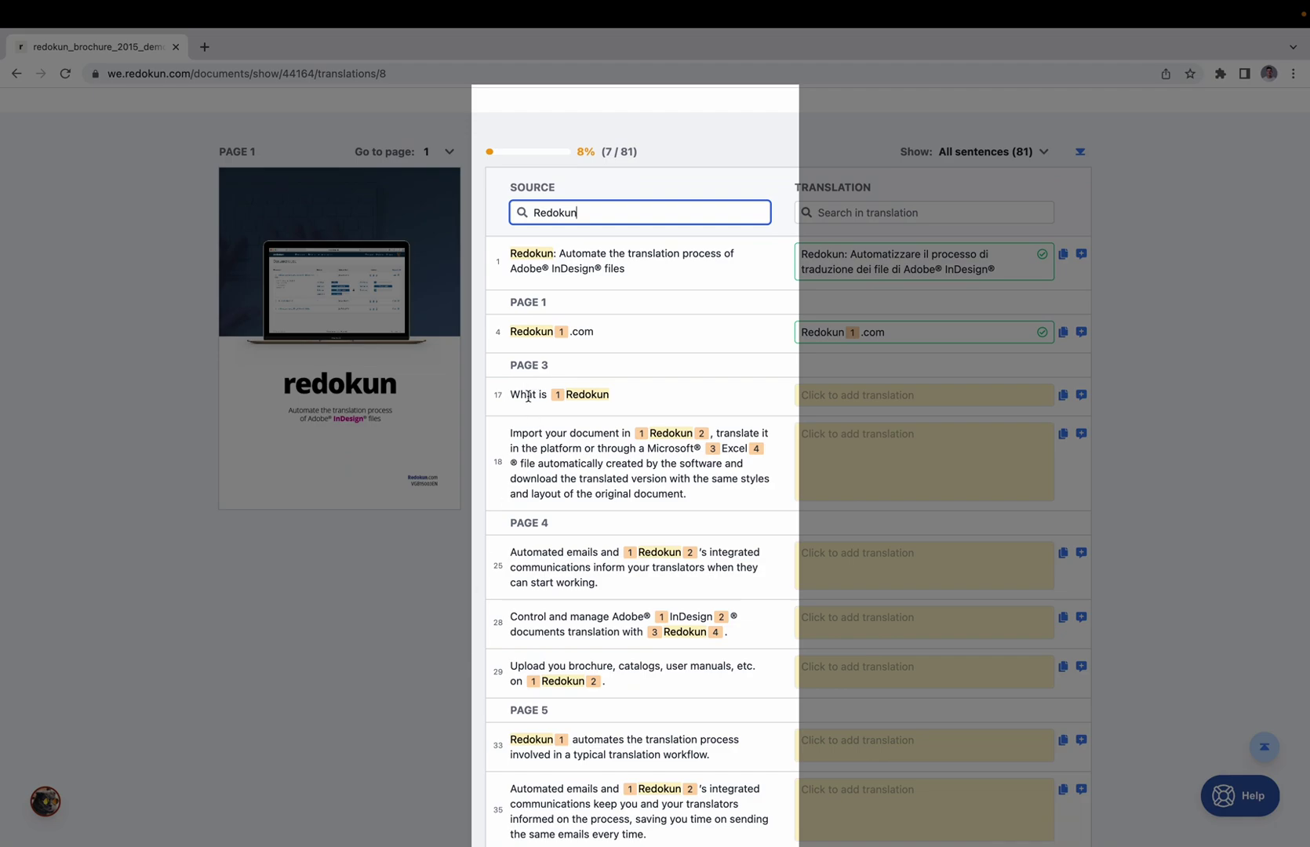
{"action": "left_click", "coordinate": [875, 213]}
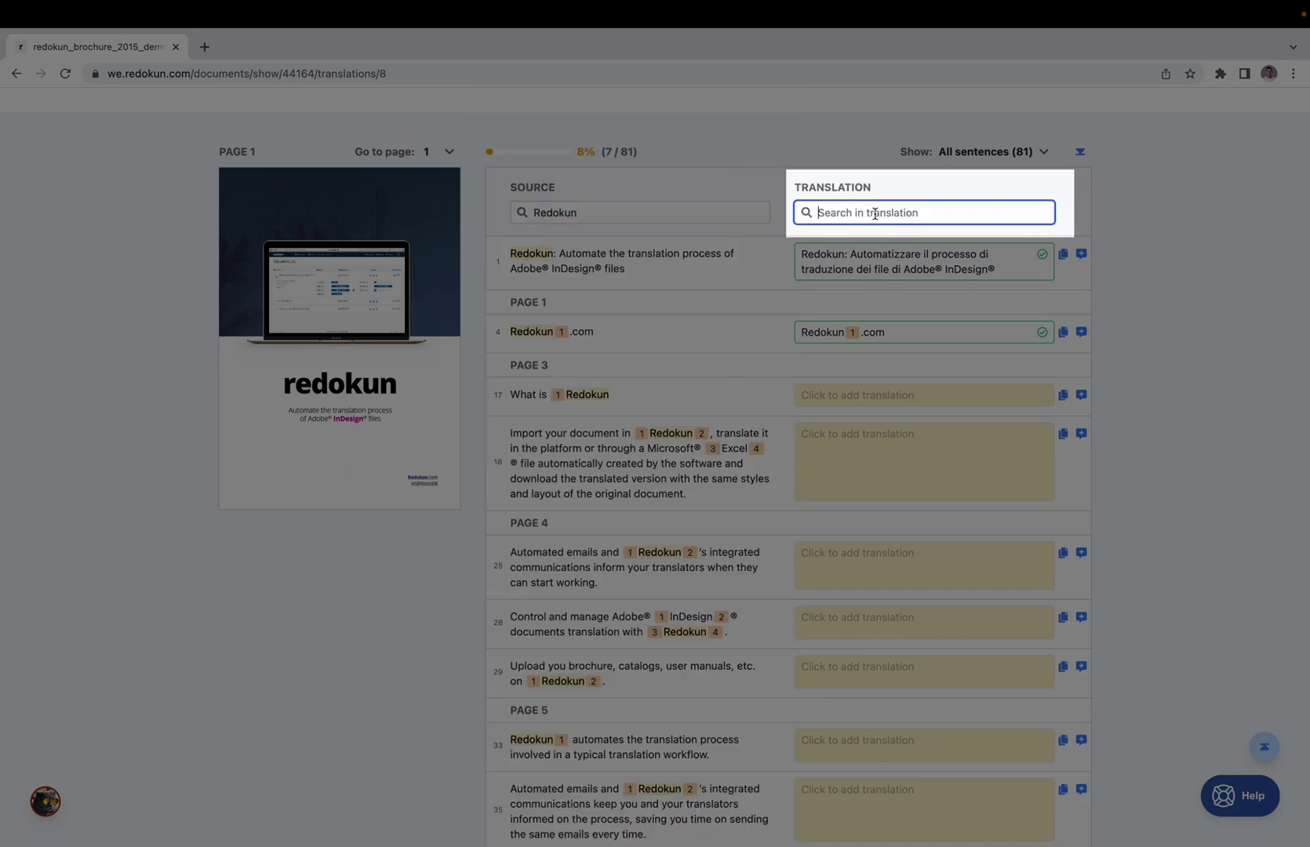
{"action": "type", "text": "Redokun"}
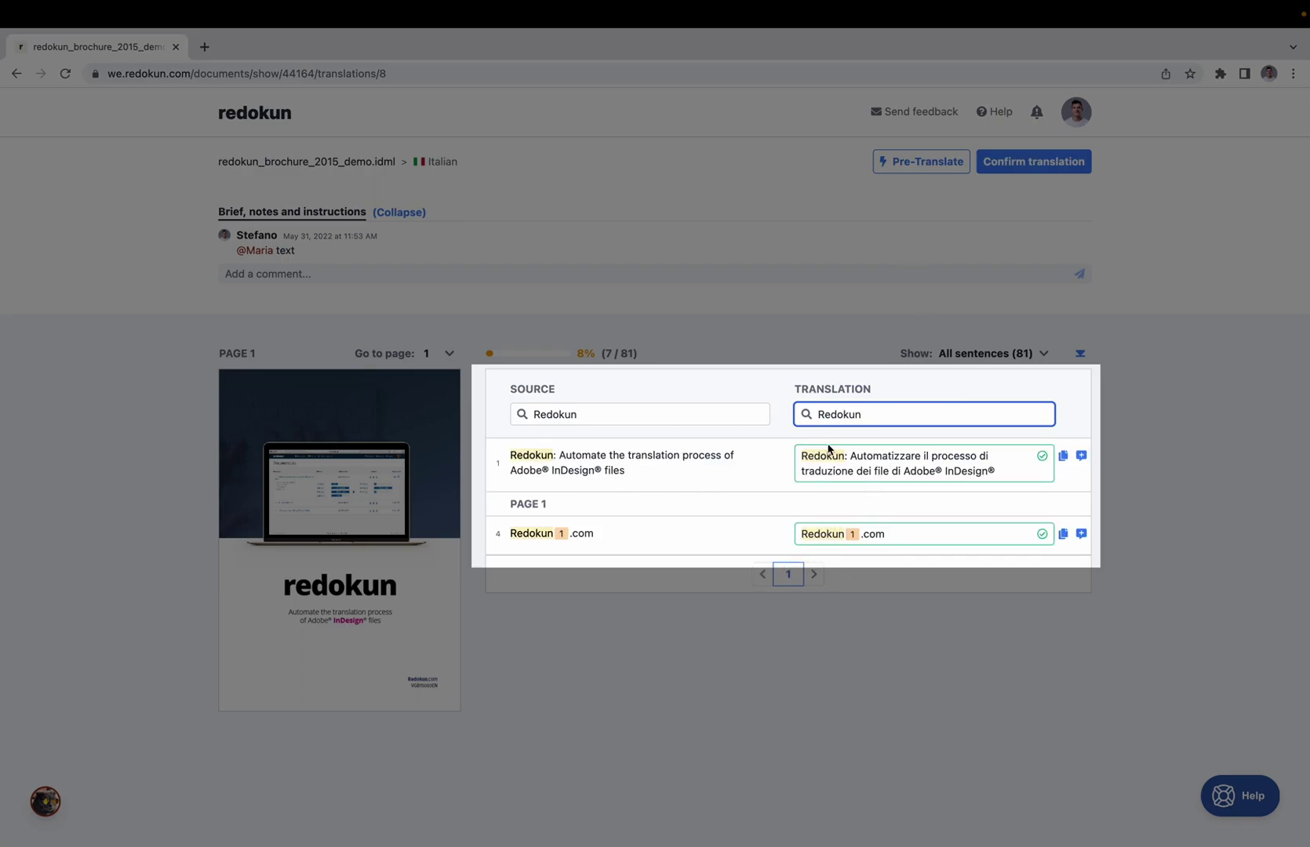
- Clear the 'Redokun' terms from both the translation and source searches
{"action": "key", "text": "super+a"}
{"action": "key", "text": "BackSpace"}
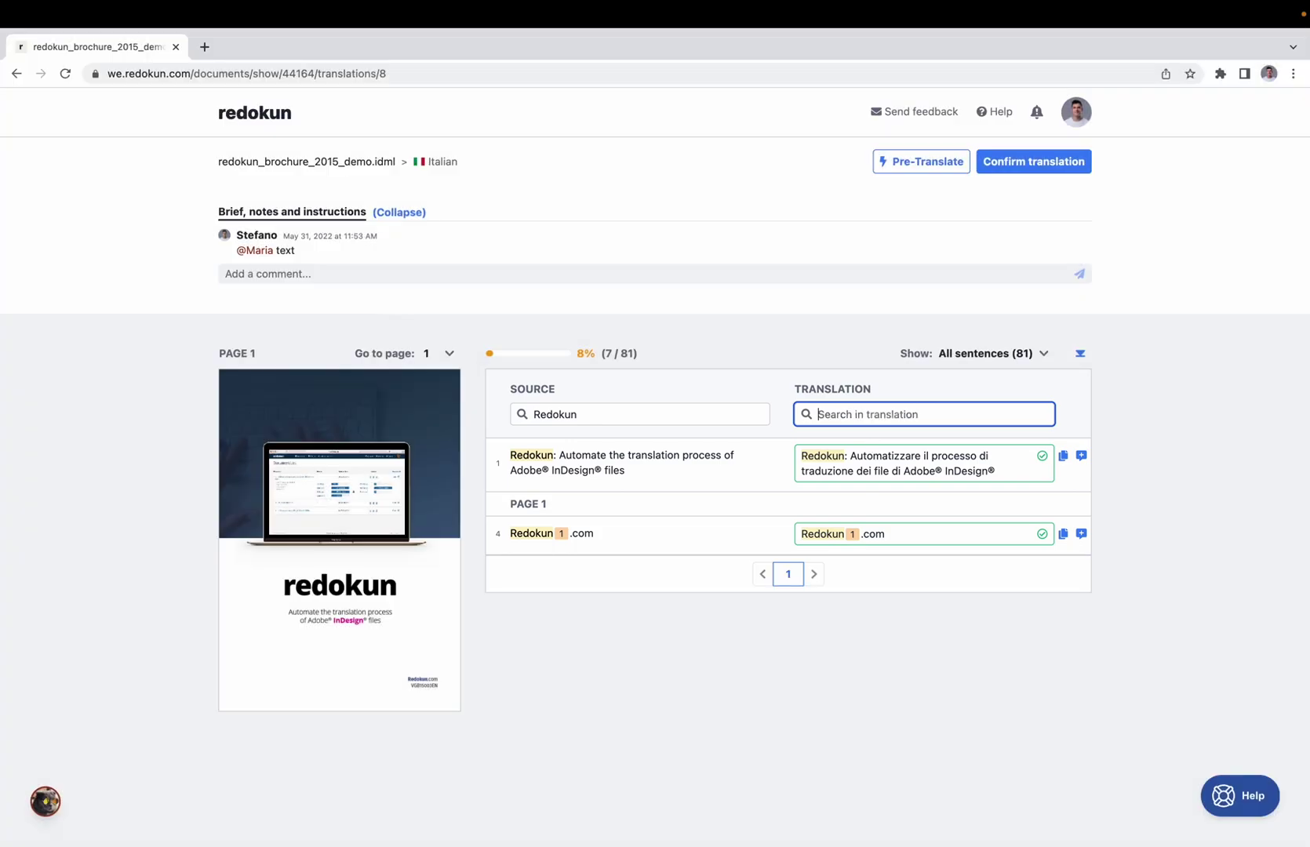
{"action": "left_click", "coordinate": [679, 416]}
{"action": "key", "text": "super+a"}
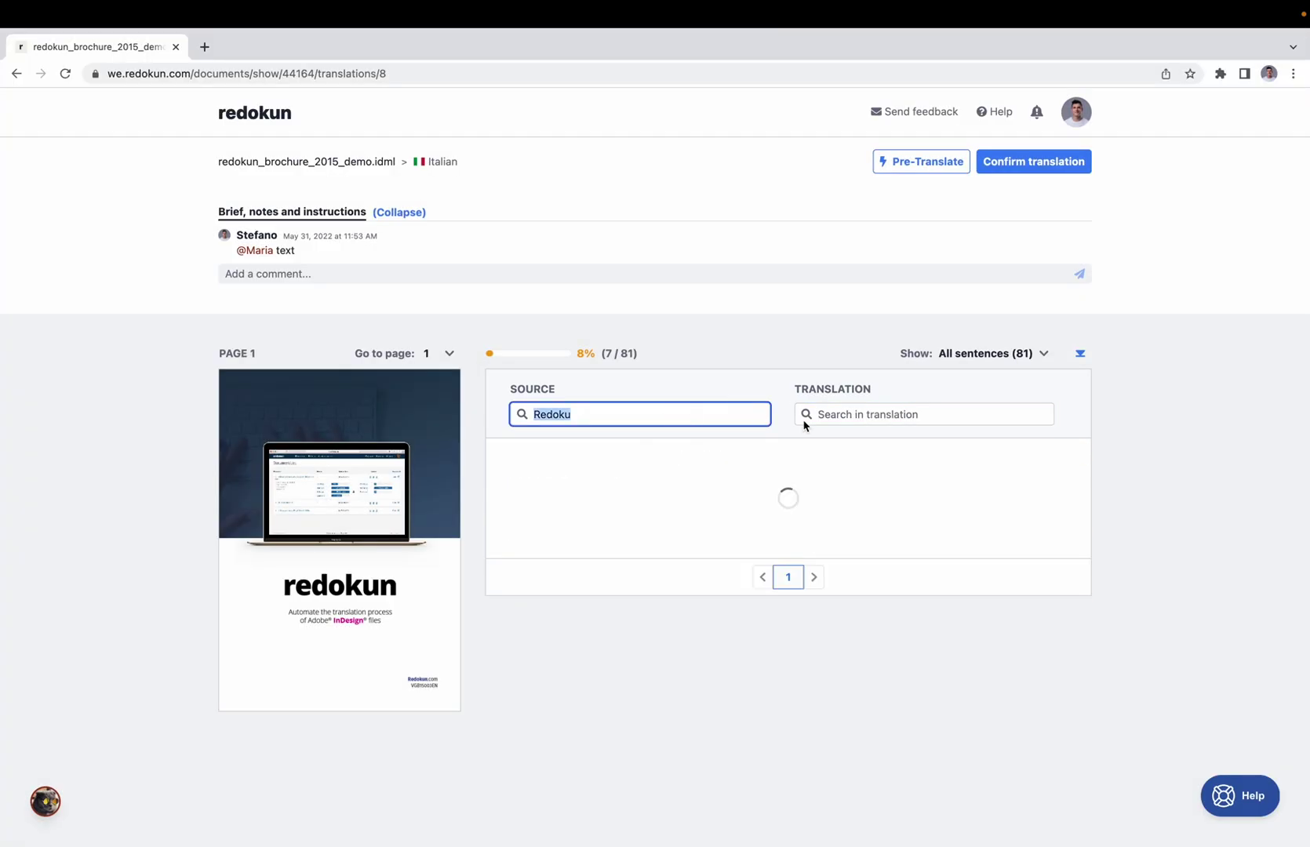
{"action": "key", "text": "BackSpace"}
- Jump to the first empty sentence, 'Why', and insert suggestion 1, 'Perché'
{"action": "left_click", "coordinate": [1182, 462]}
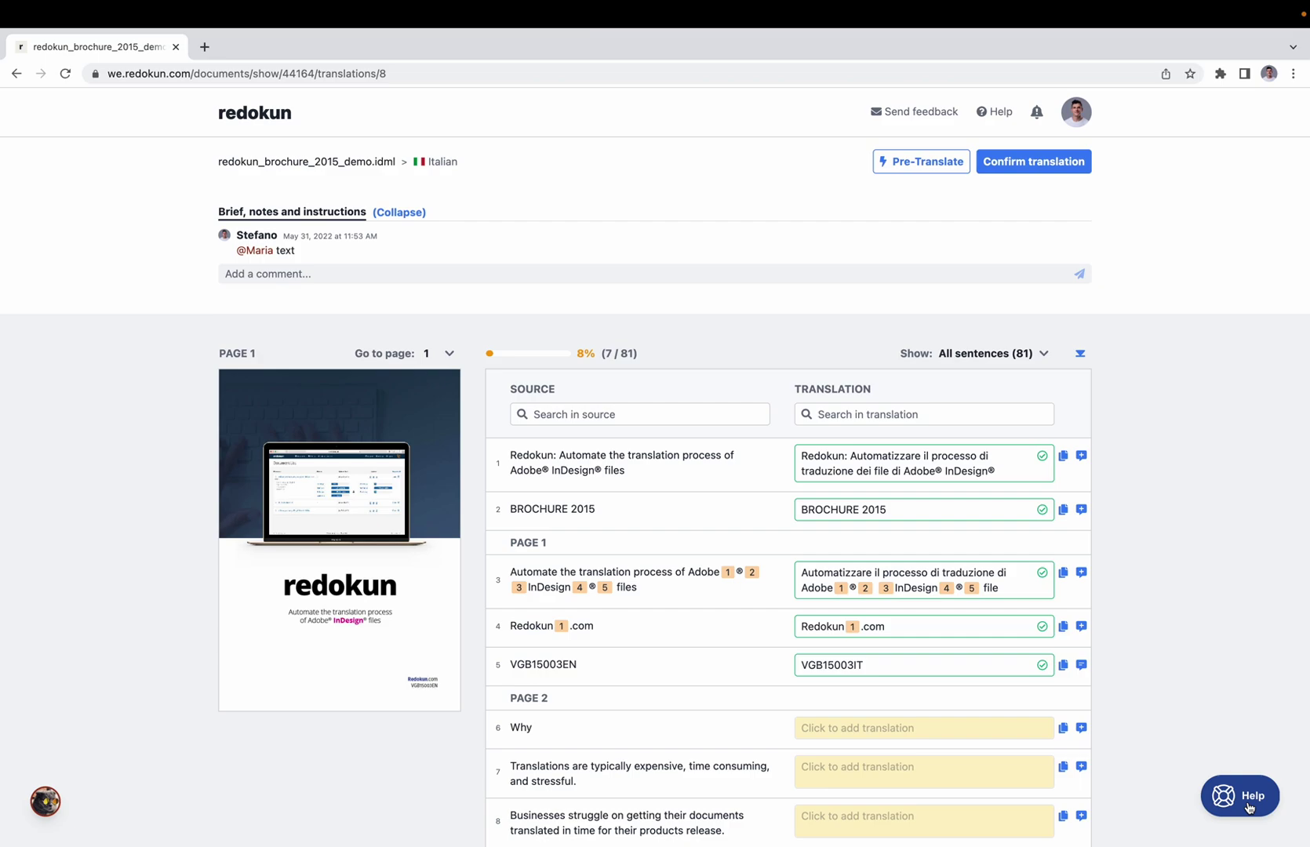
{"action": "scroll", "coordinate": [1128, 751], "scroll_direction": "down", "scroll_amount": 15}
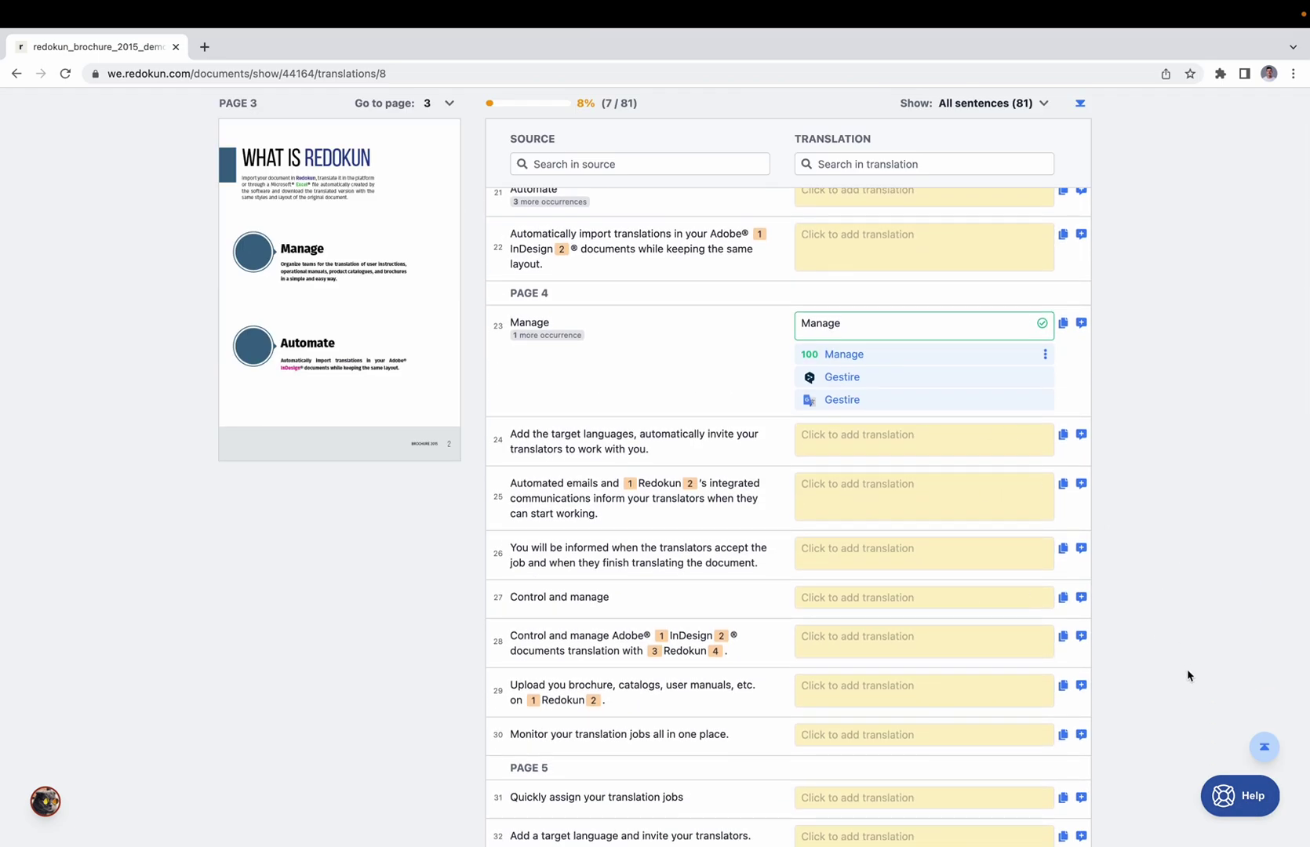
{"action": "left_click", "coordinate": [1264, 748]}
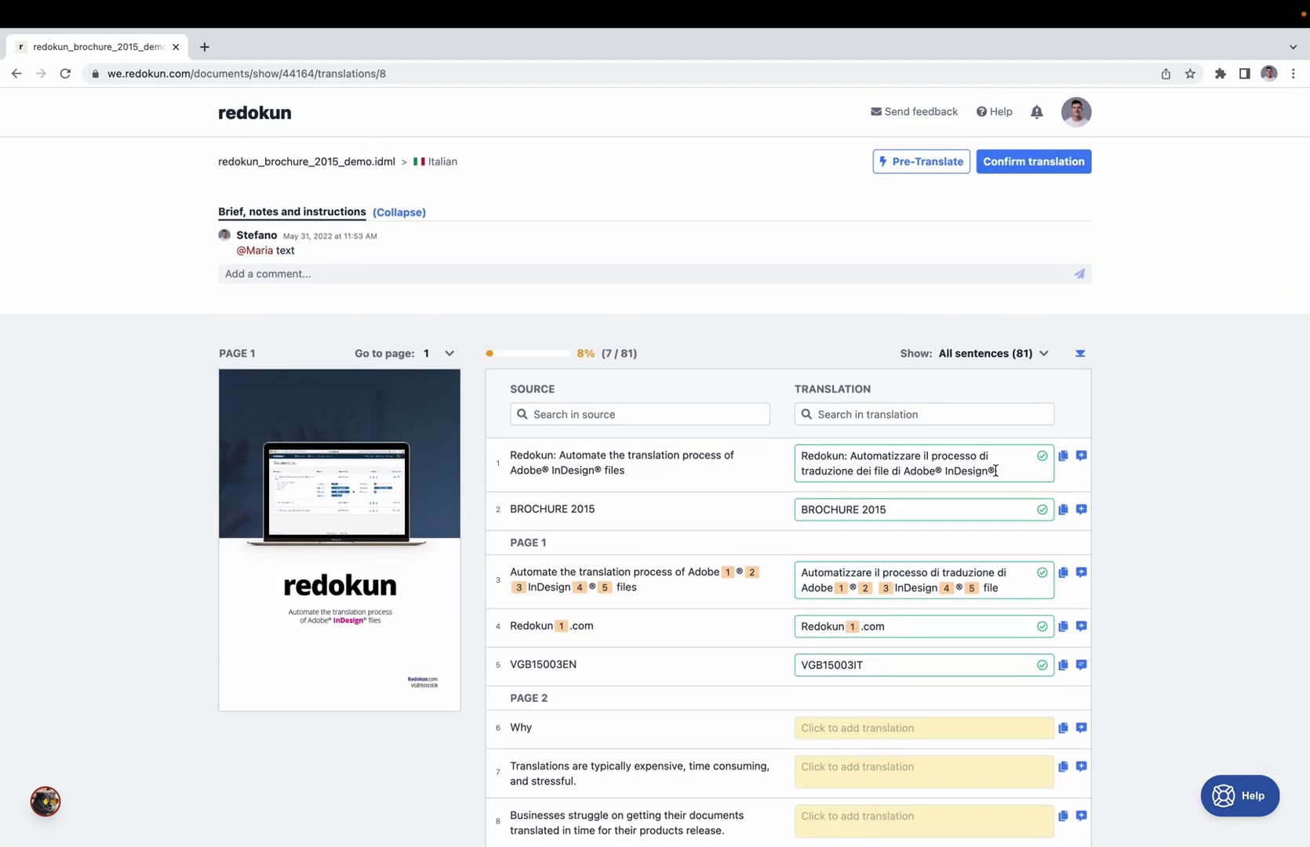
{"action": "left_click", "coordinate": [1080, 356]}
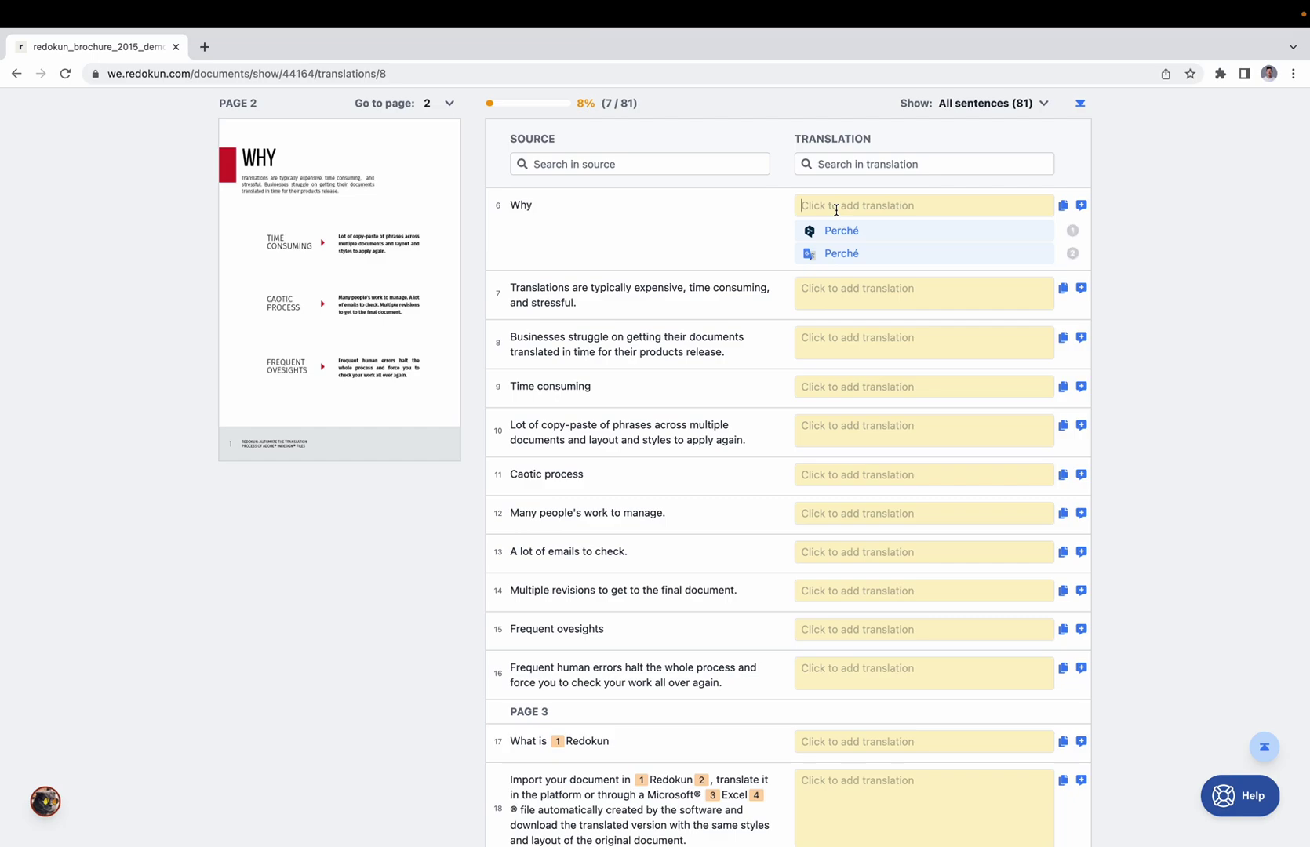
{"action": "key", "text": "ctrl+1"}
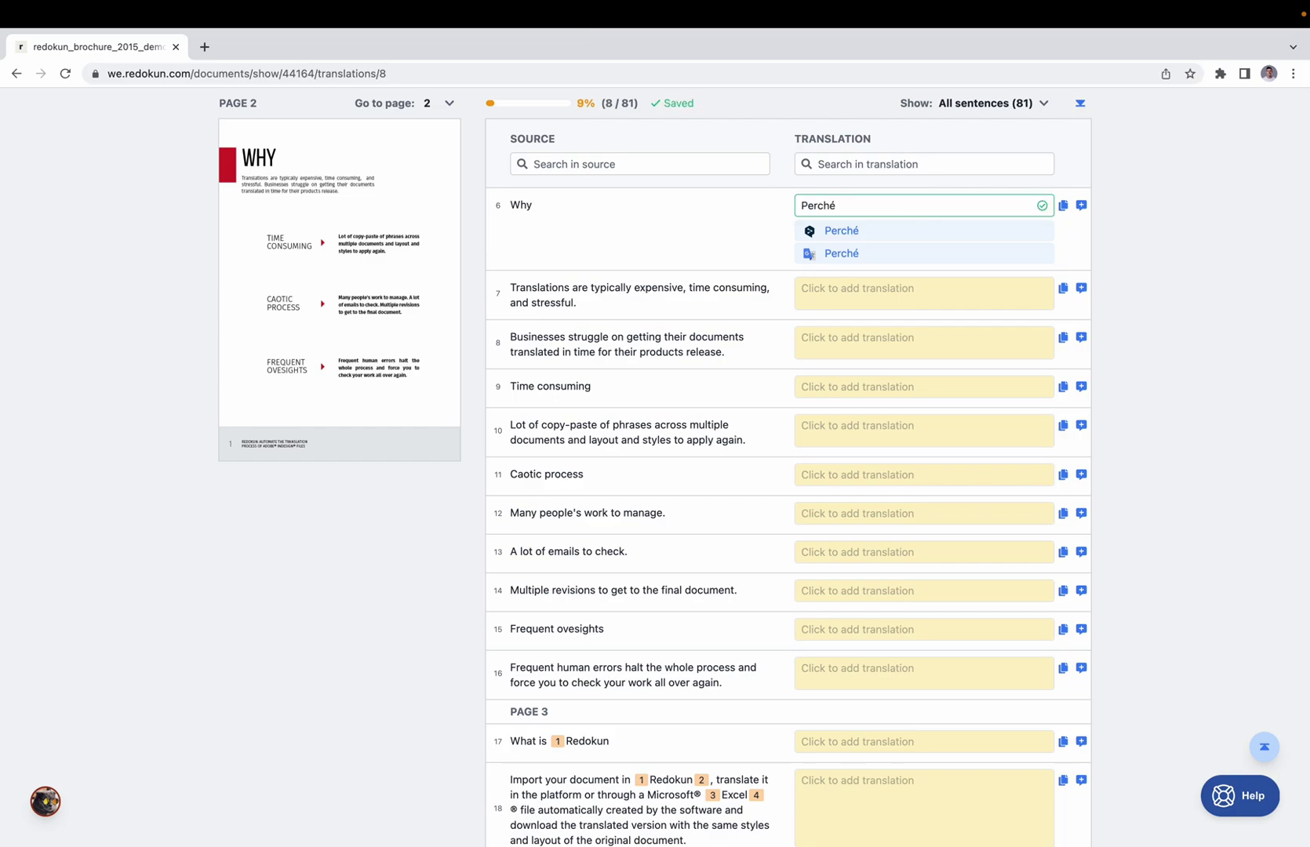